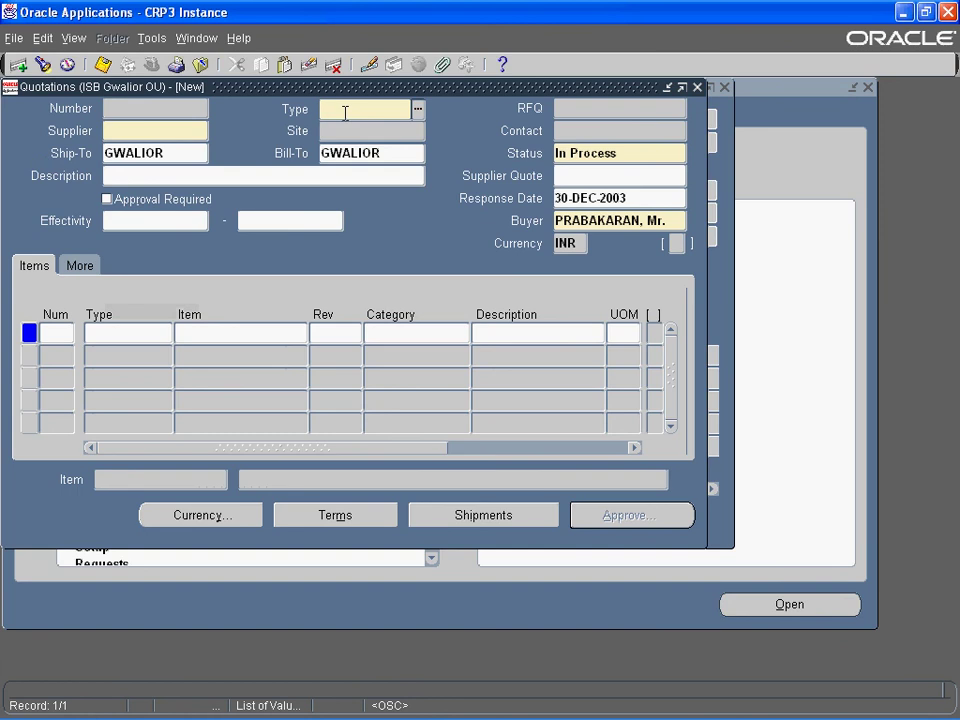
Step: Set the quotation type to Catalog Quotation and the supplier to FACT Limited
type("fact")
key("Tab")
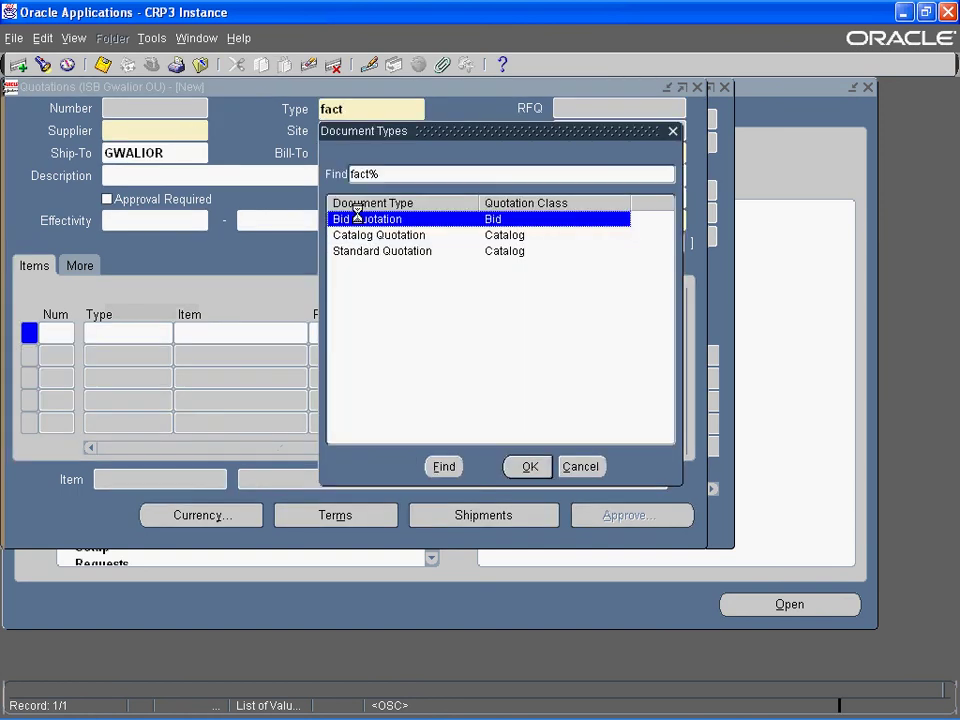
double_click(408, 240)
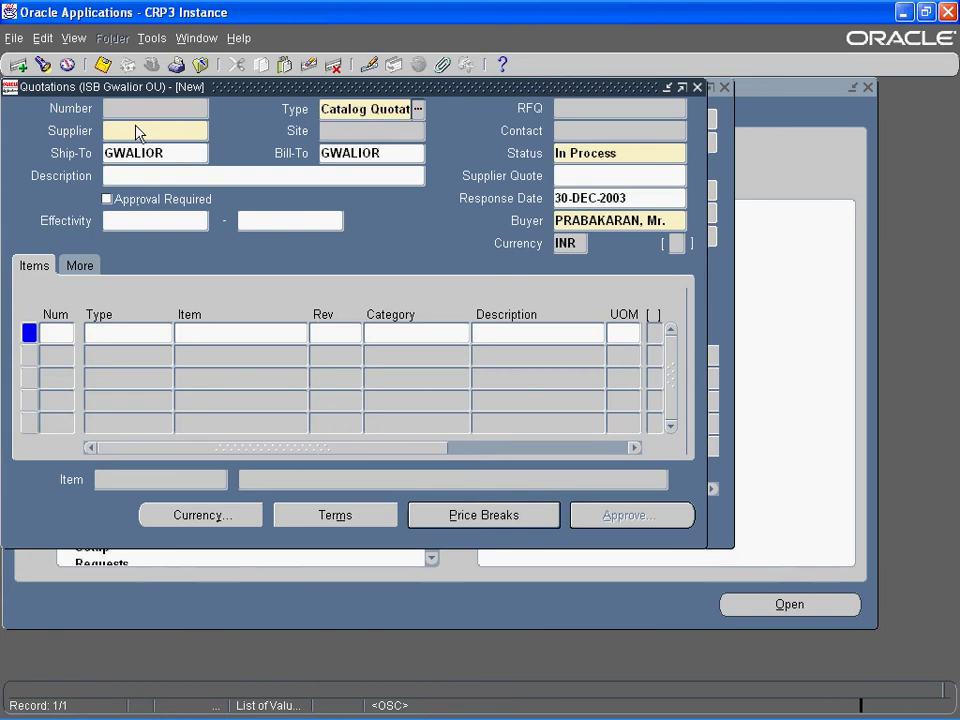
left_click(140, 133)
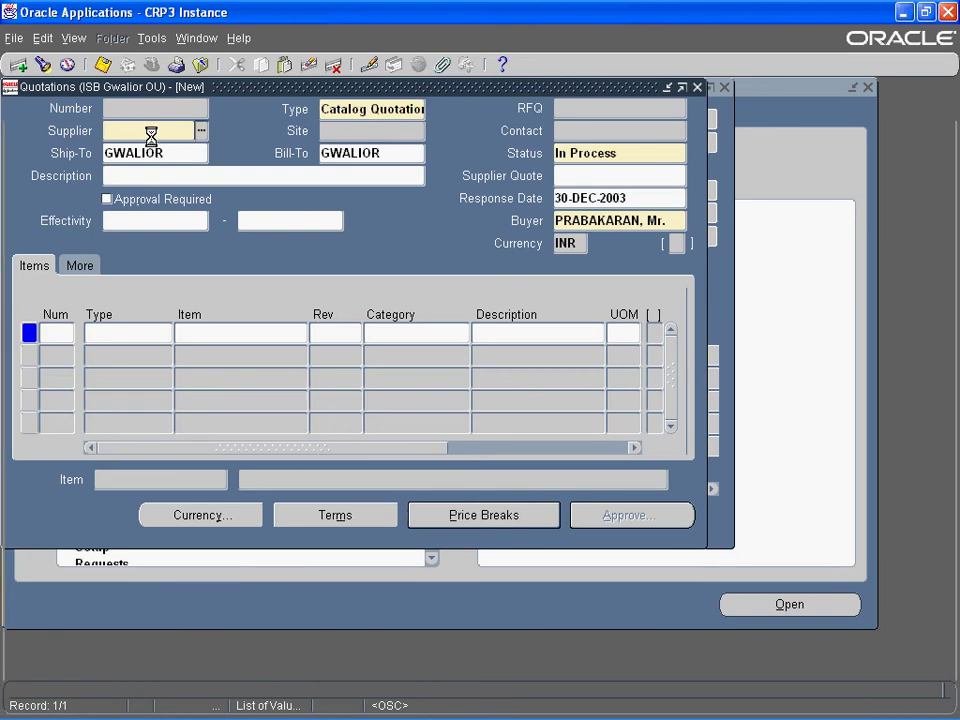
type("fact")
key("Tab")
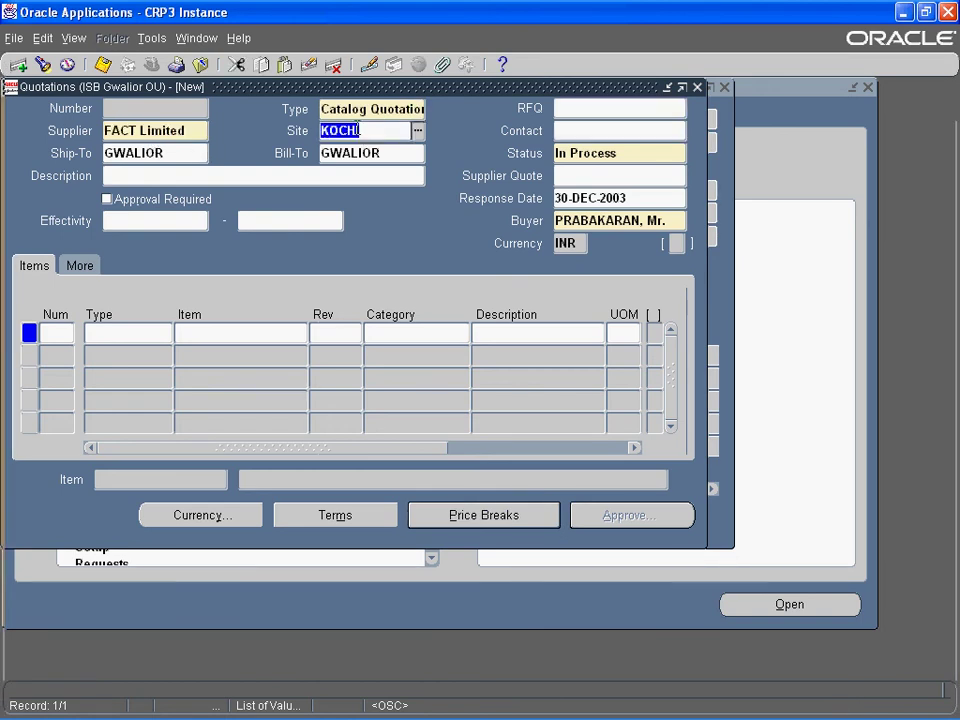
Step: Link the quotation to RFQ 4
left_click(599, 106)
type("%")
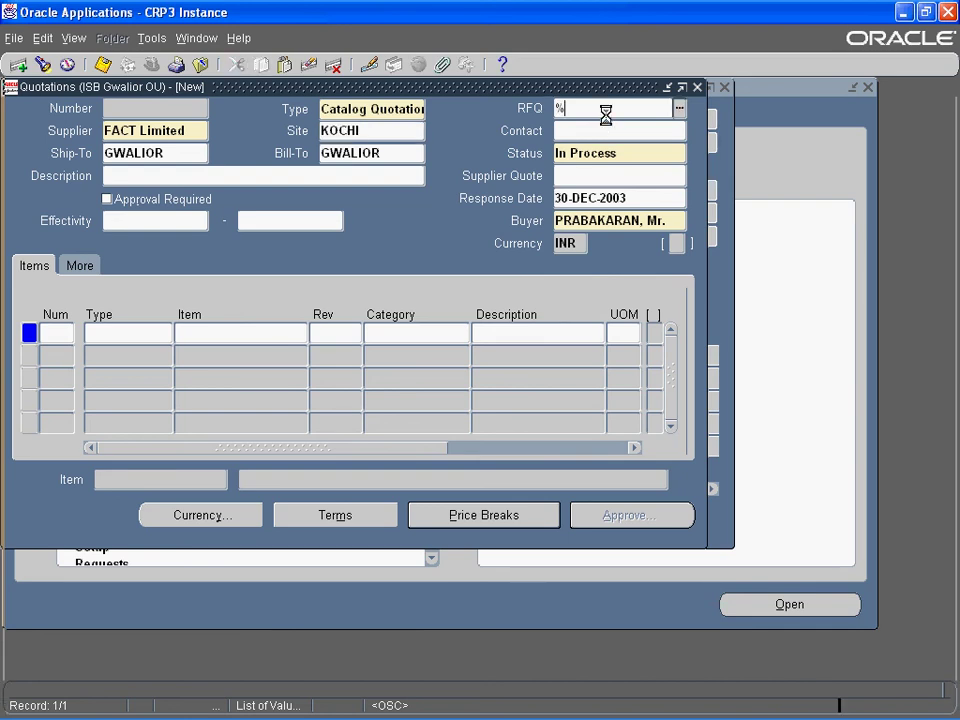
key("Tab")
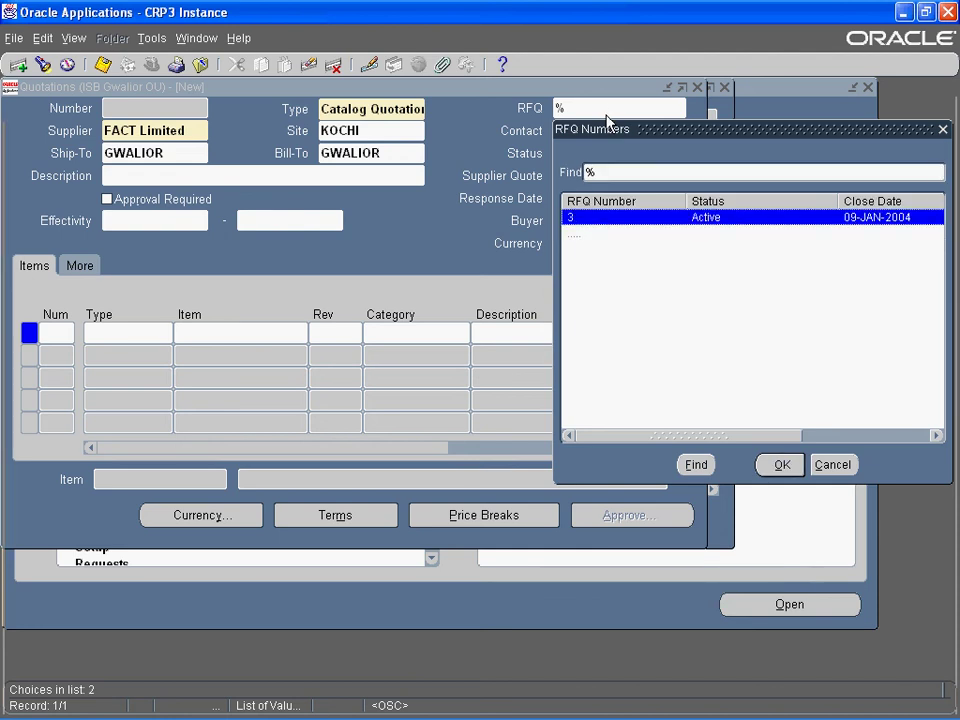
key("Down")
key("Return")
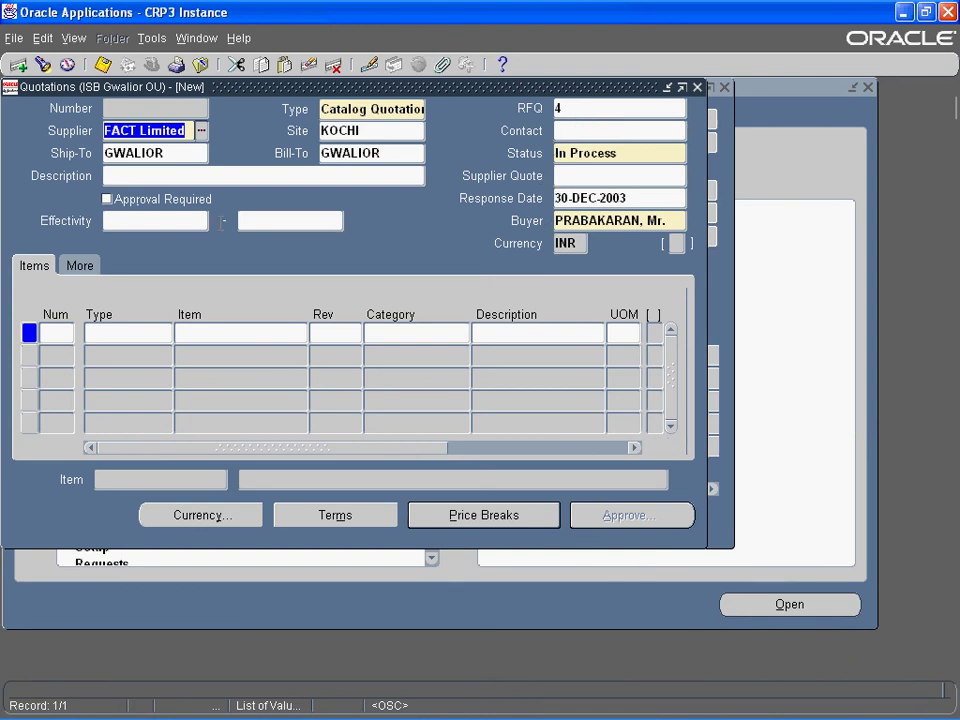
Step: Enter "Quotation for Caprolactum" as the quotation's description
left_click(293, 218)
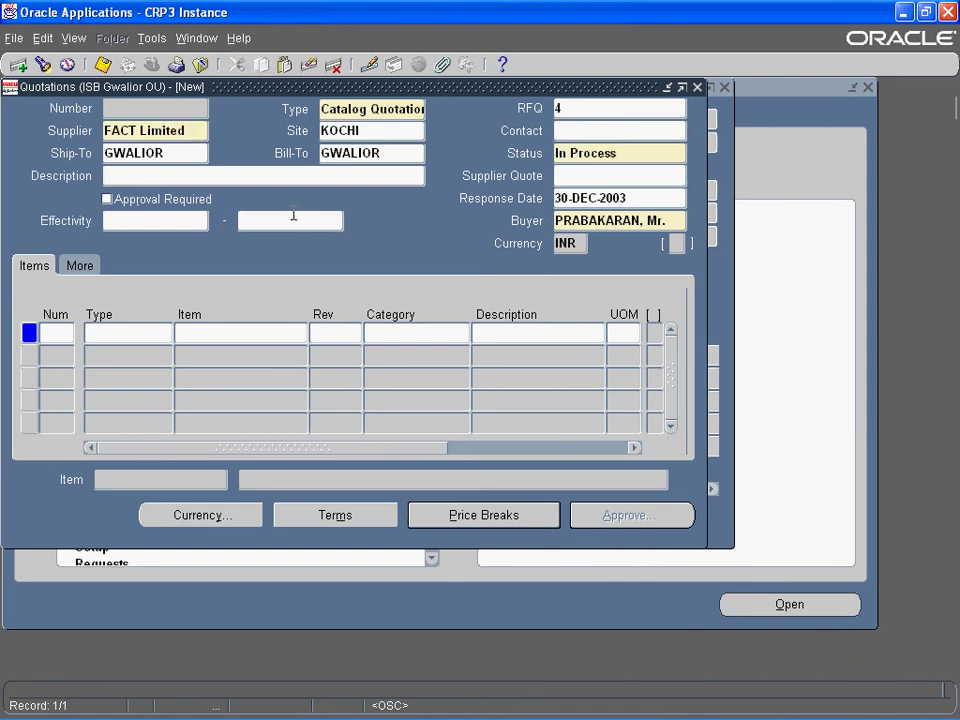
type("Quotation for")
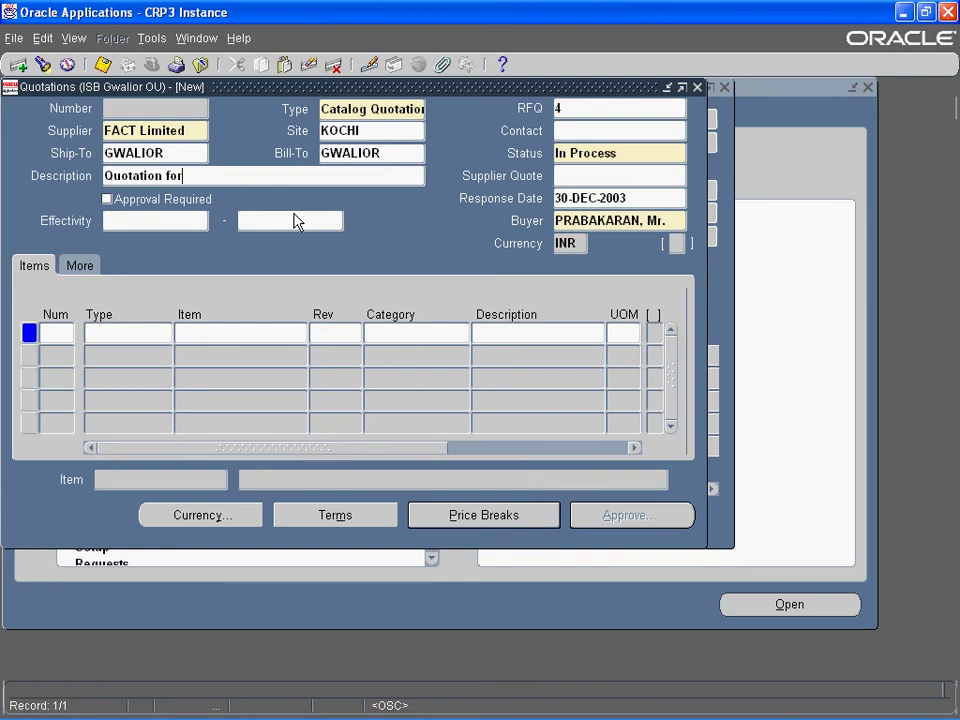
type(" Caprolactum")
left_click(124, 336)
left_click(199, 332)
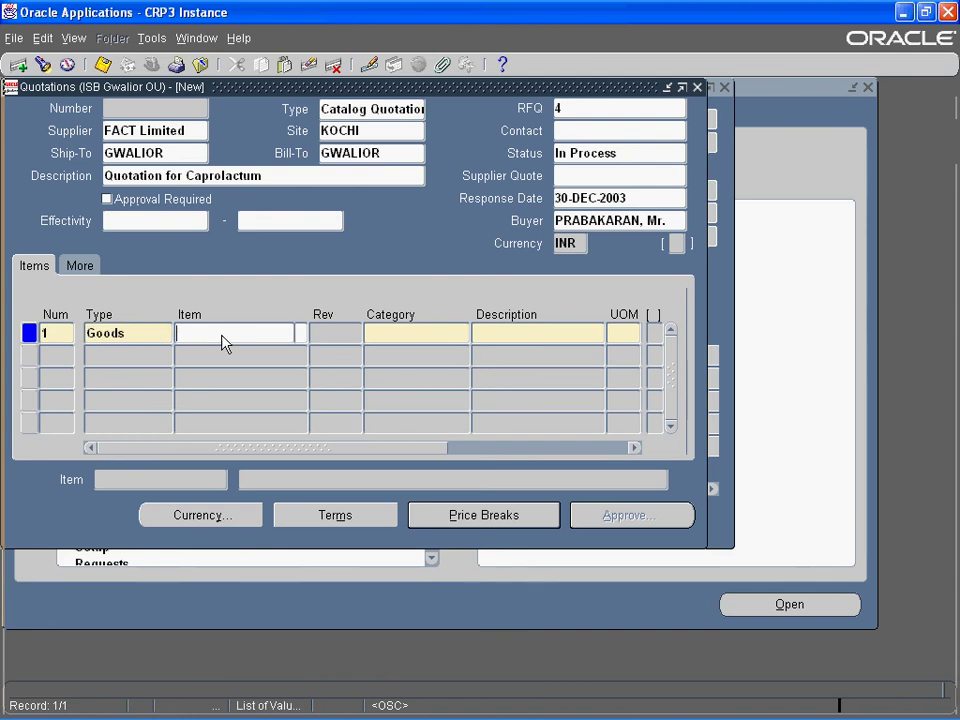
type("%")
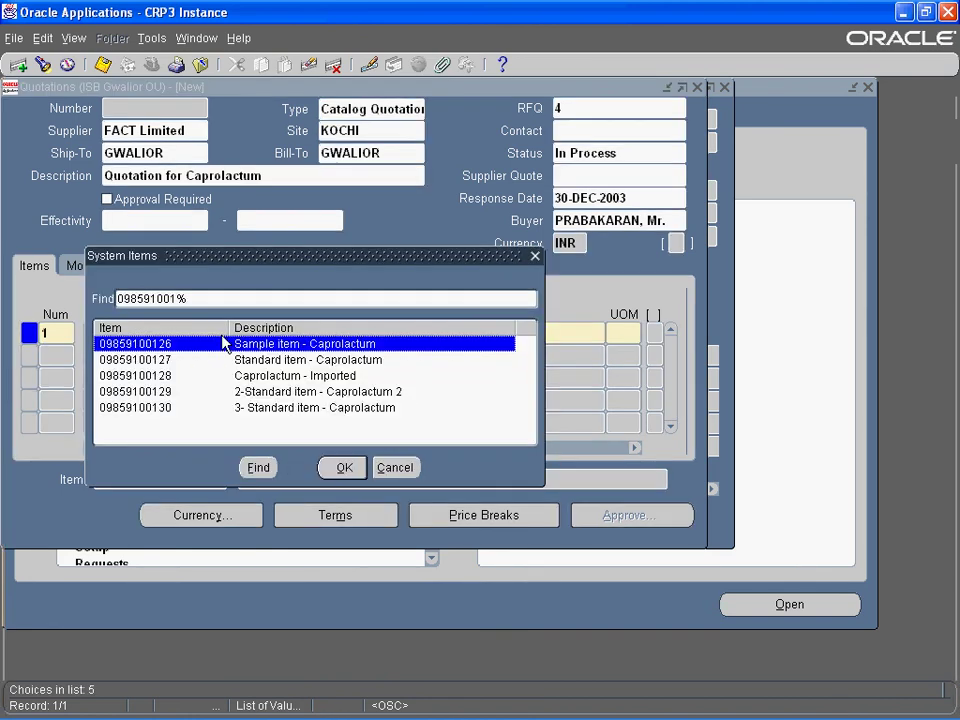
key("Down")
key("Down")
key("Down")
key("Down")
key("Return")
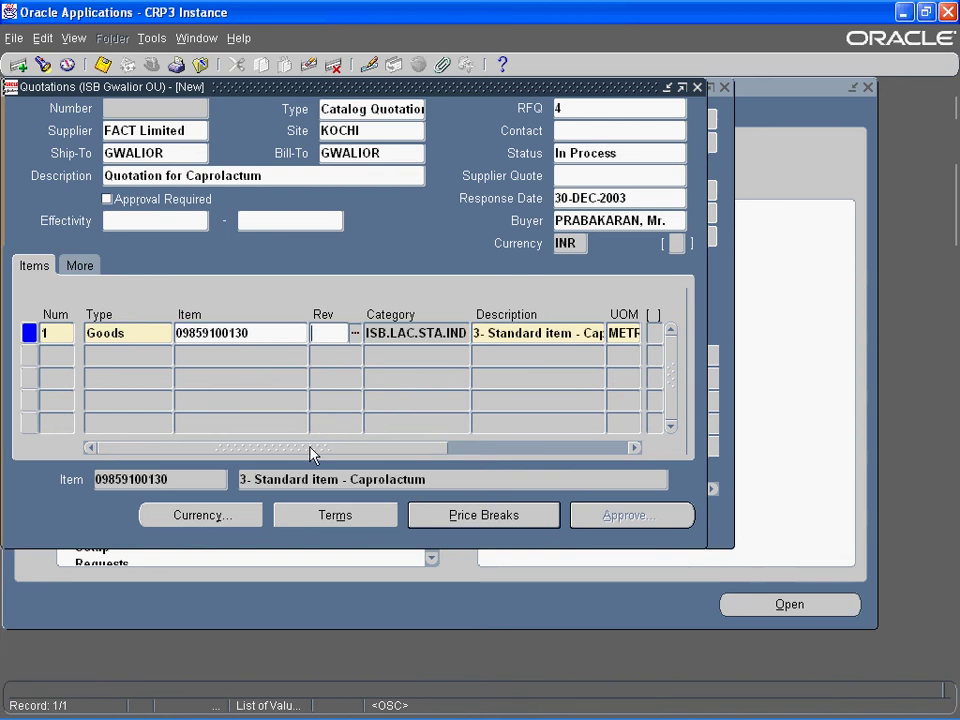
Step: Set the price of quotation line 1 to 100
left_click_drag(310, 448, 482, 461)
left_click(433, 333)
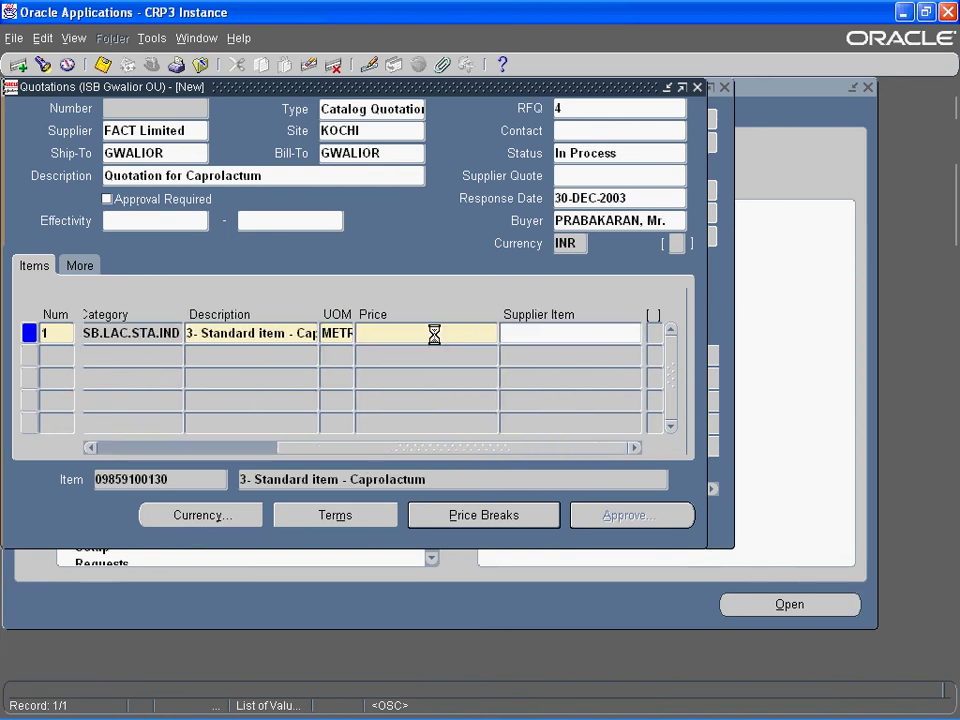
type("10")
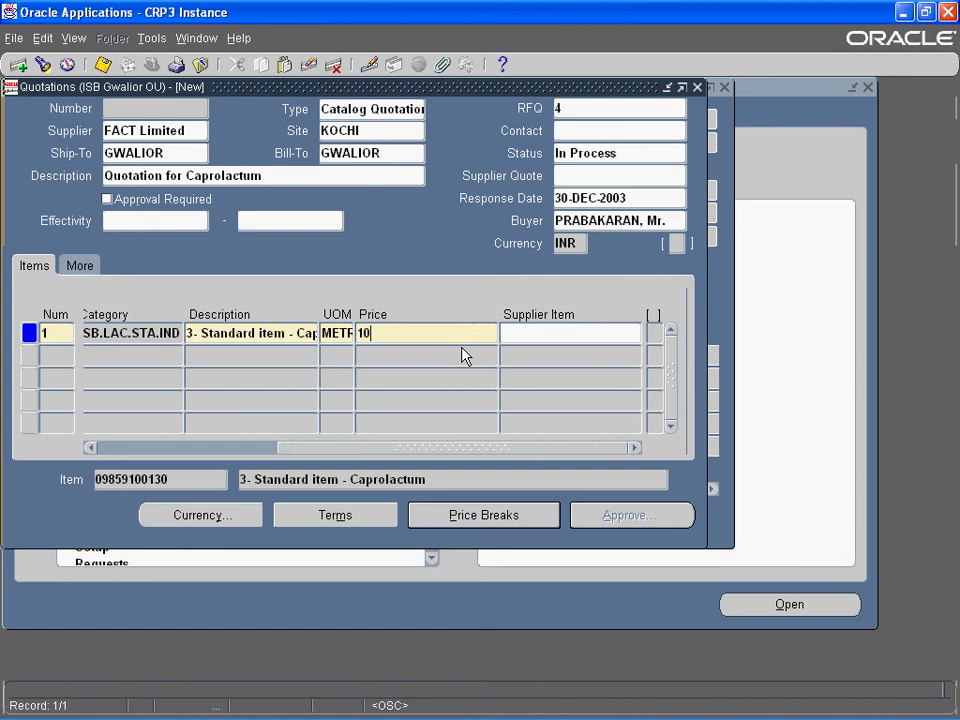
type("0")
Step: Review the line's additional details and the quotation's currency and payment terms, then return to the quotation
left_click(84, 267)
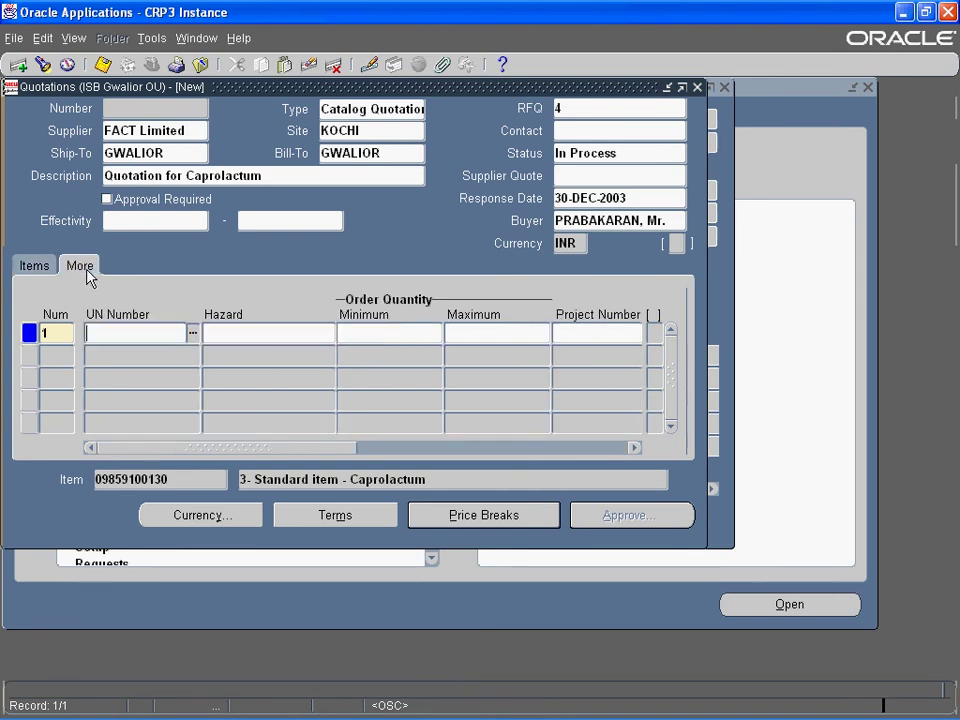
left_click_drag(229, 450, 126, 435)
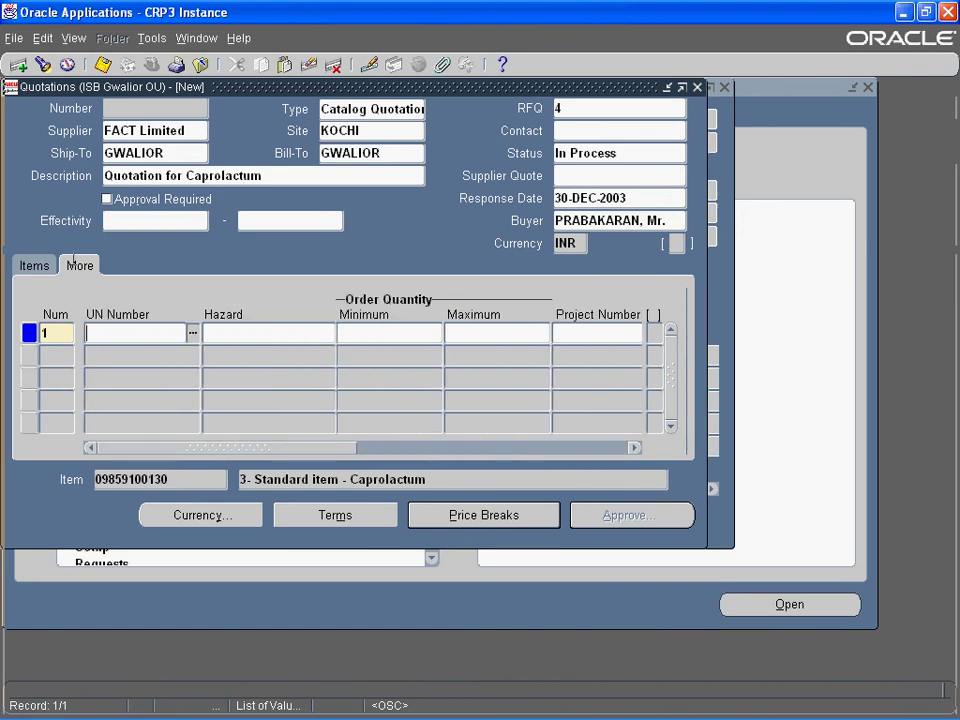
left_click(36, 265)
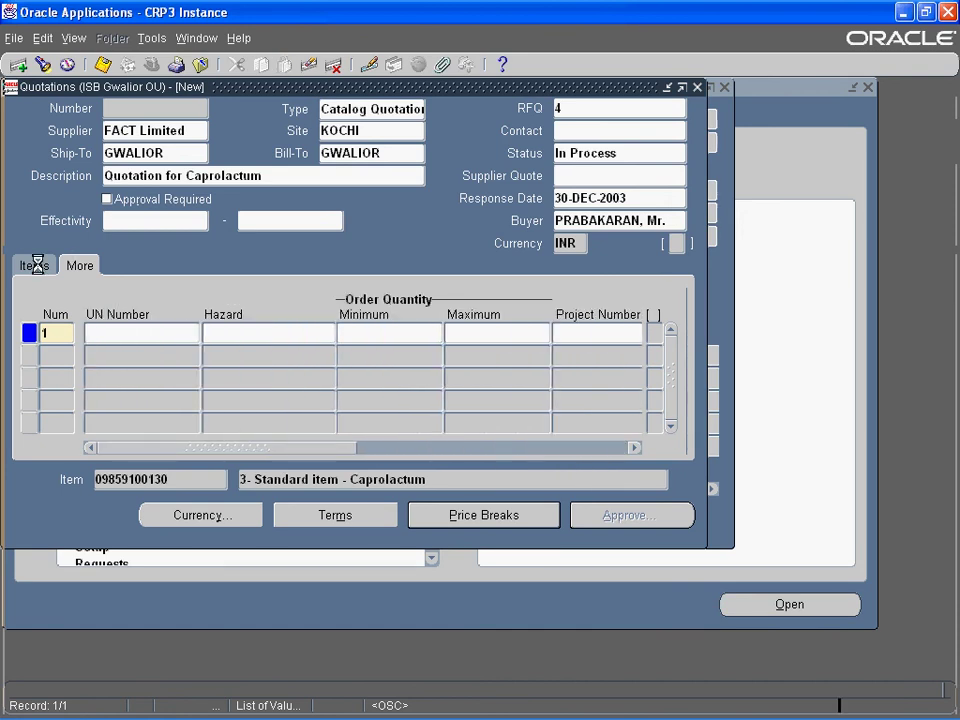
left_click(214, 514)
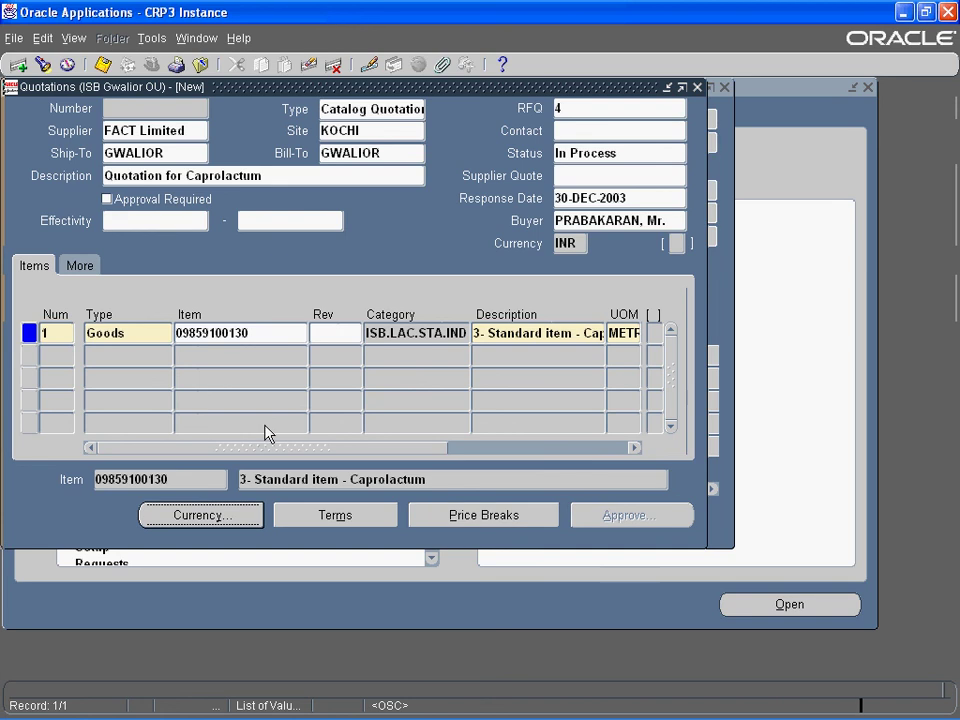
left_click(352, 515)
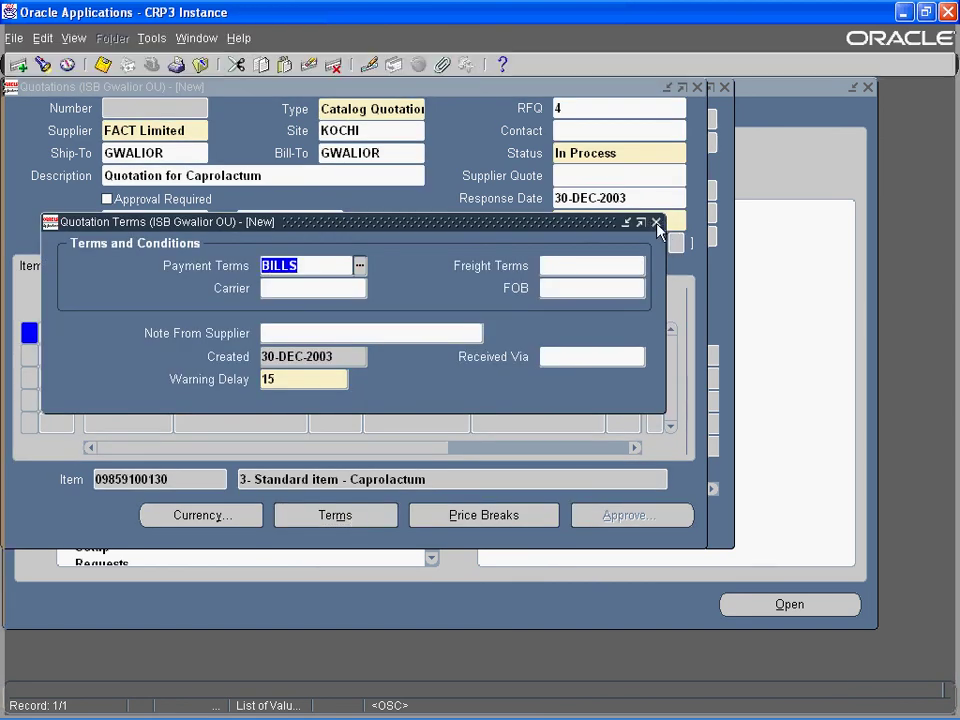
left_click(491, 471)
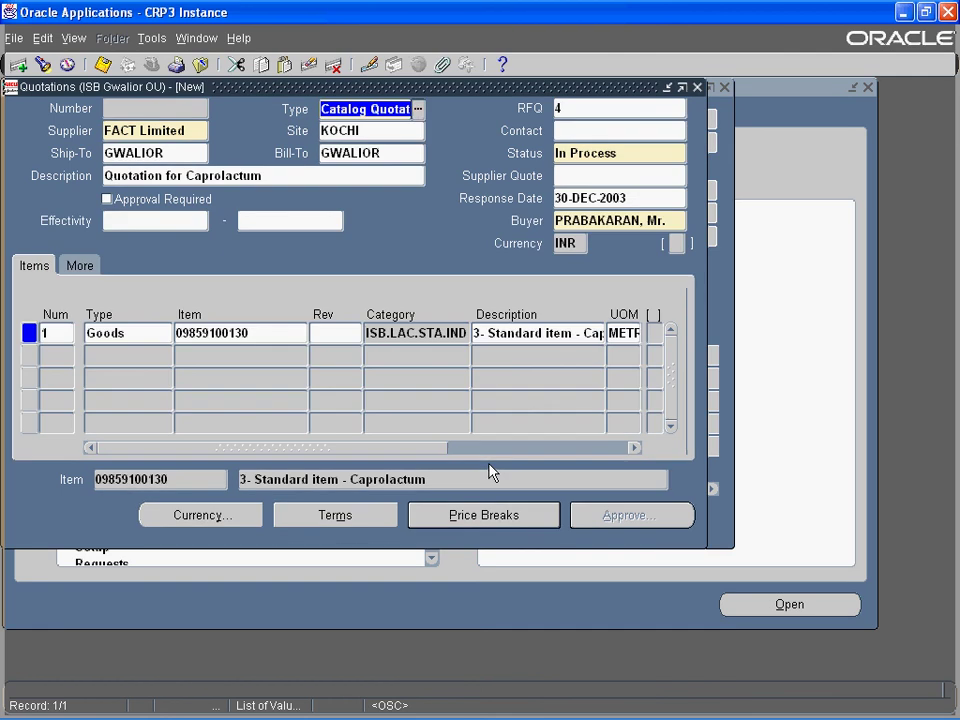
Step: Open the line's price breaks and set the first break's quantity to 100
left_click(440, 520)
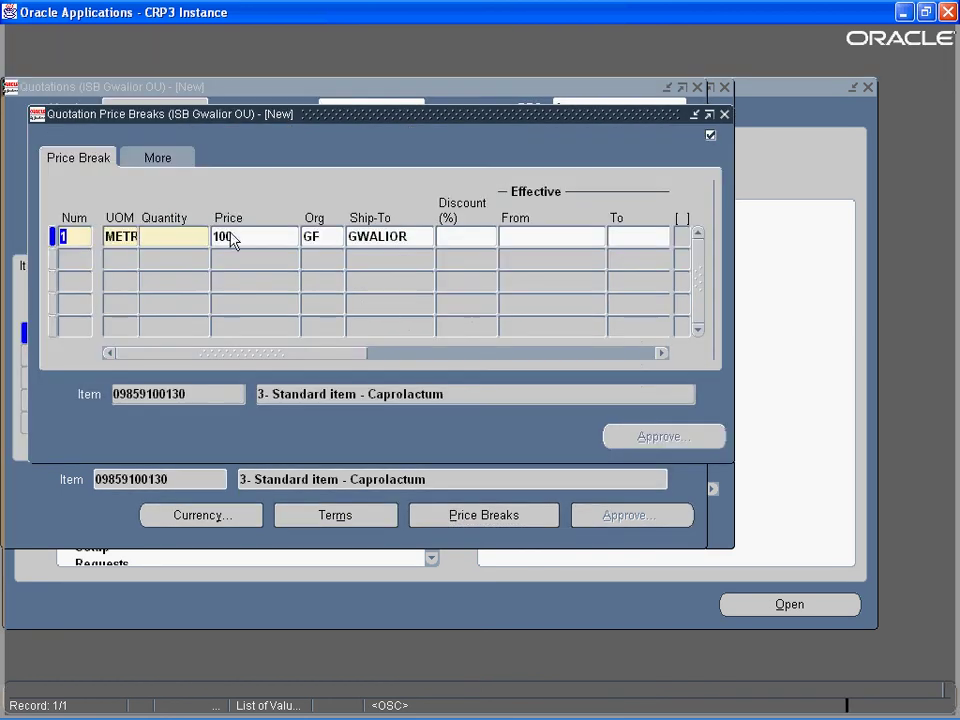
left_click(192, 236)
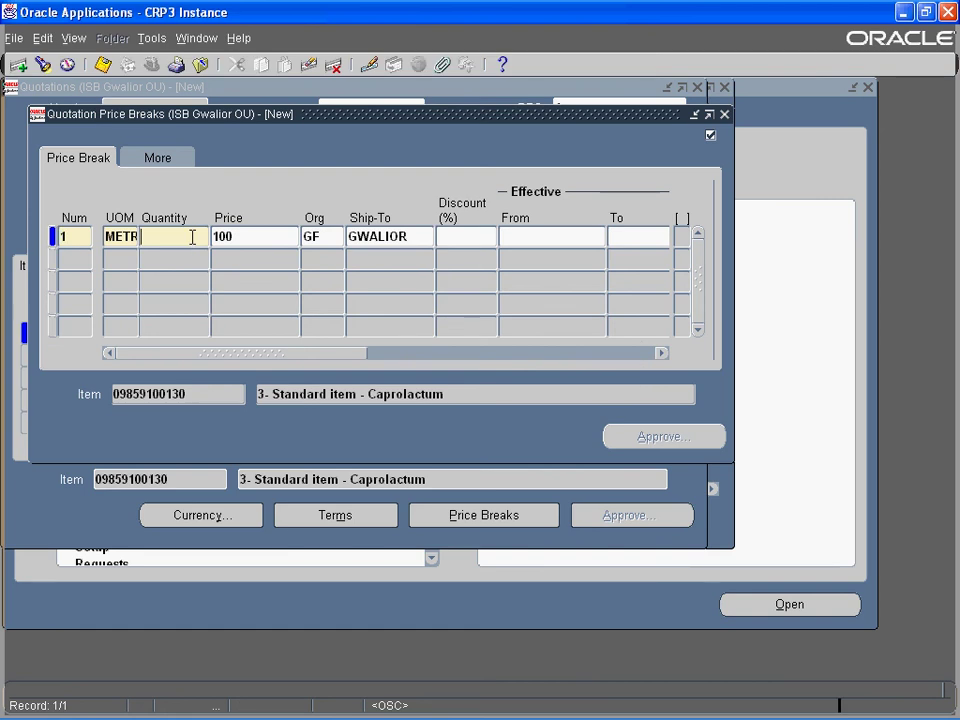
type("100")
Step: Add a second price break with quantity 200 and a 2% discount, and save the quotation
left_click(182, 258)
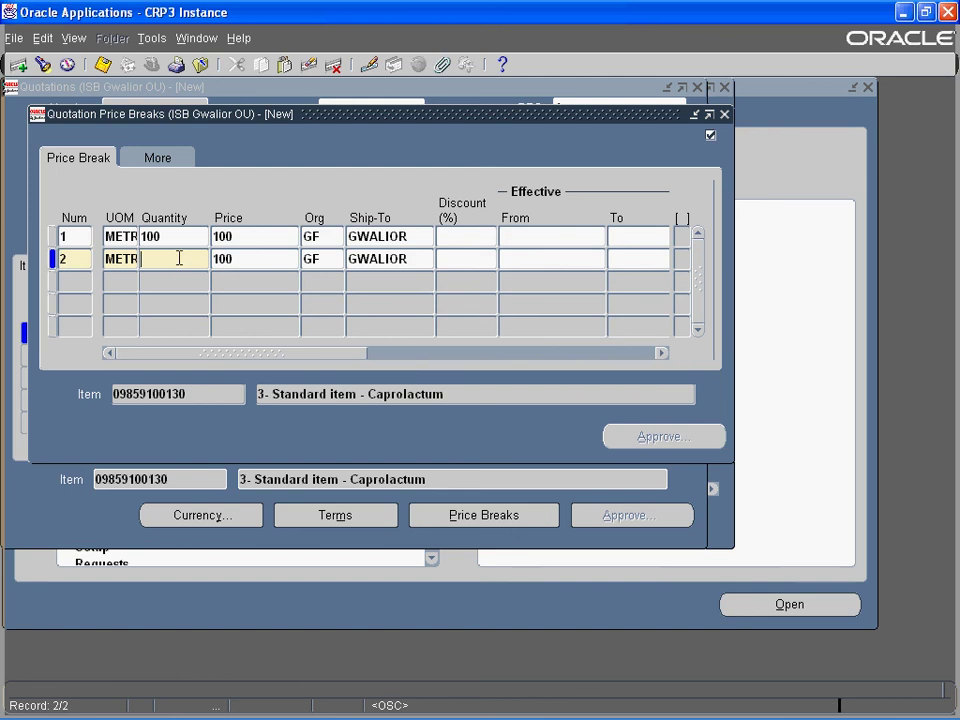
type("200")
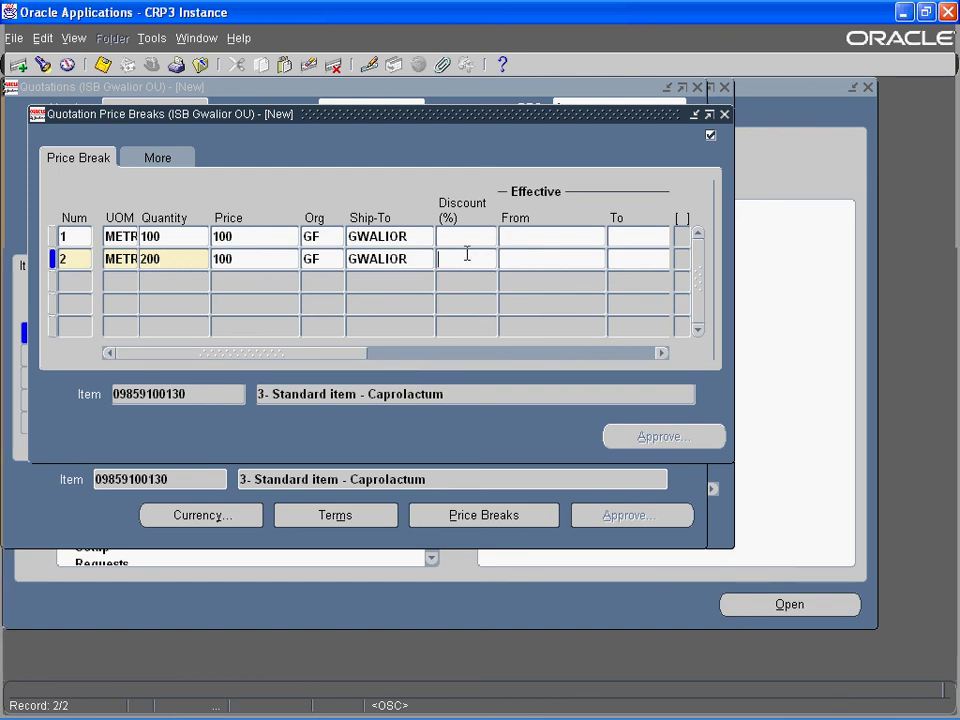
type("2")
left_click(256, 257)
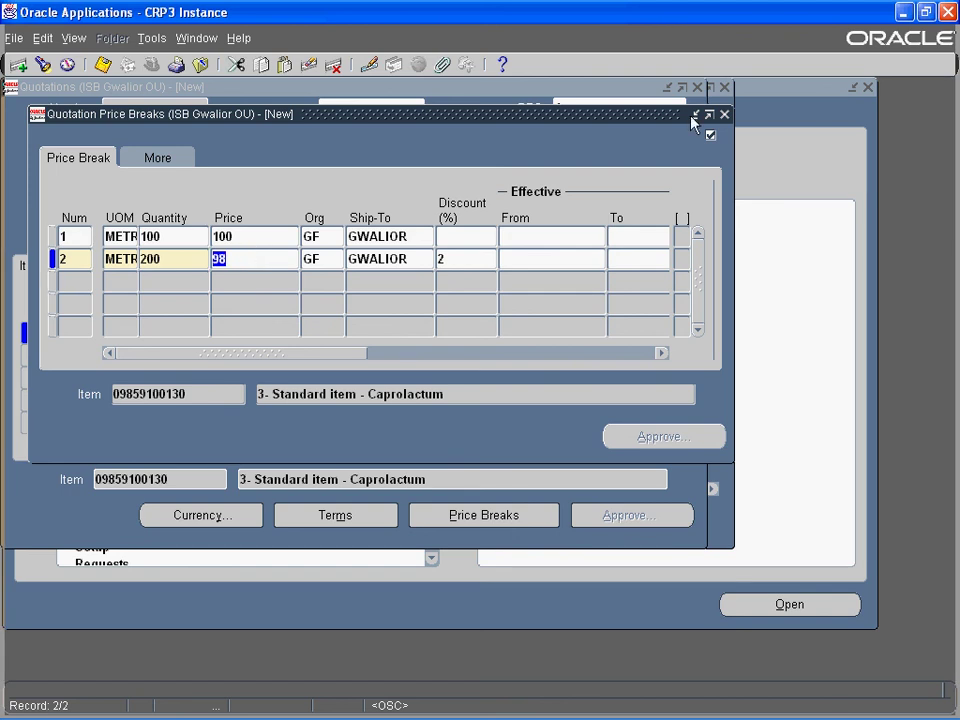
left_click(724, 114)
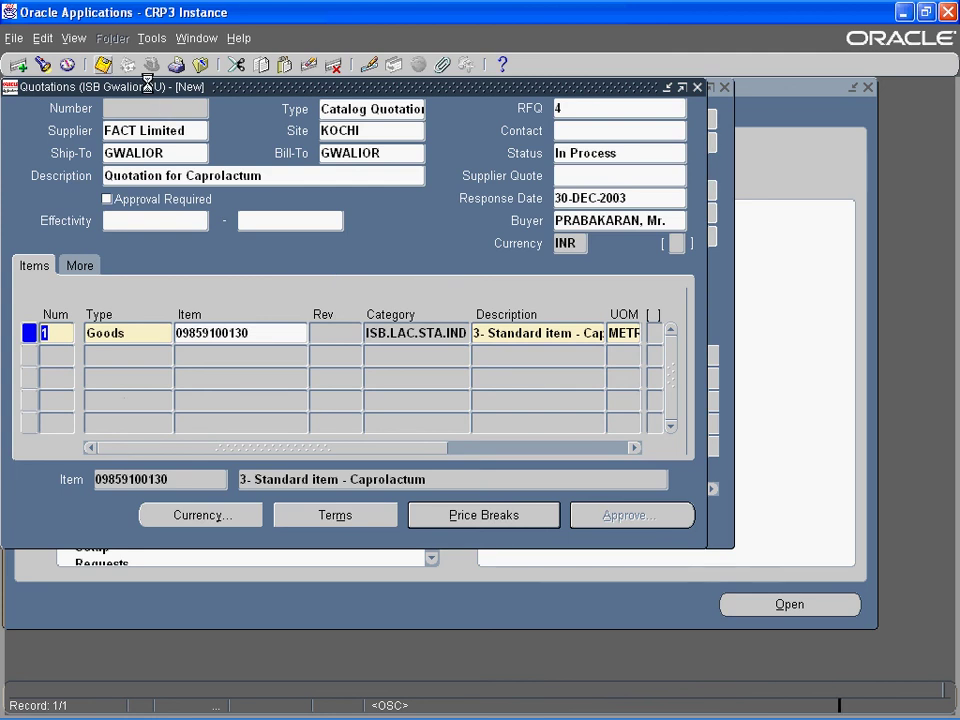
left_click(108, 63)
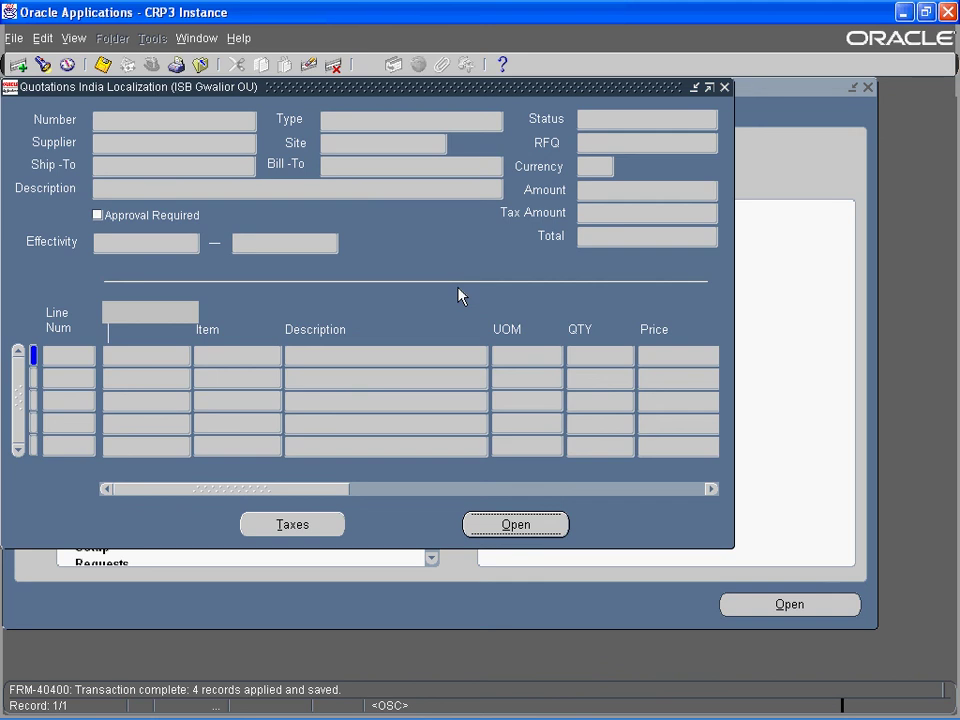
Step: Apply the tax ISBG-S-EXT BED 16% with first precedence 0 to the quotation line without a price break
left_click(317, 528)
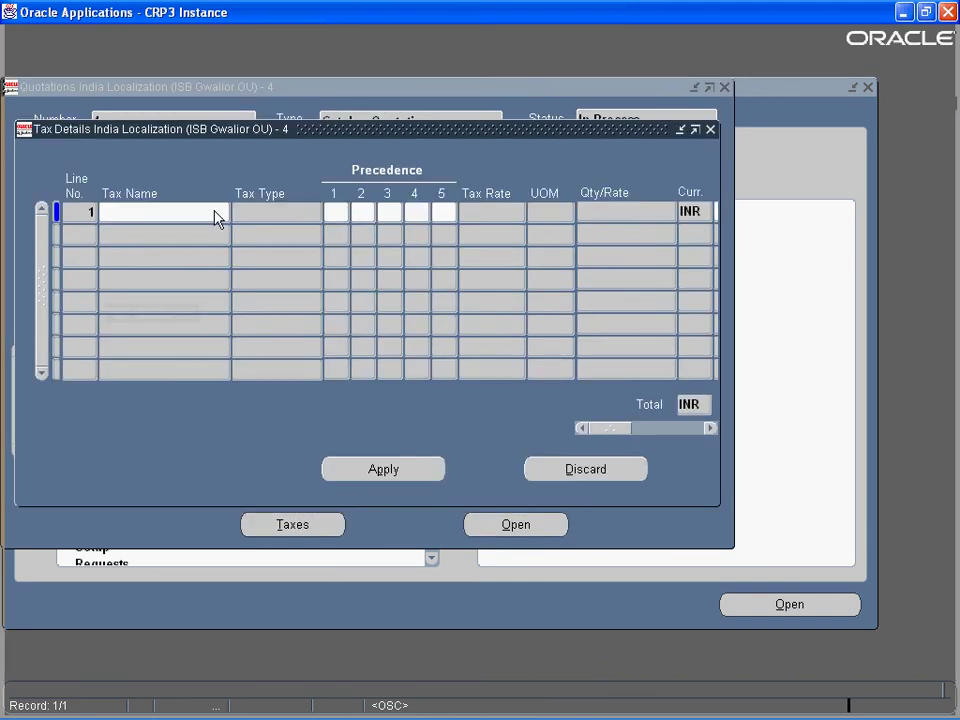
left_click(224, 214)
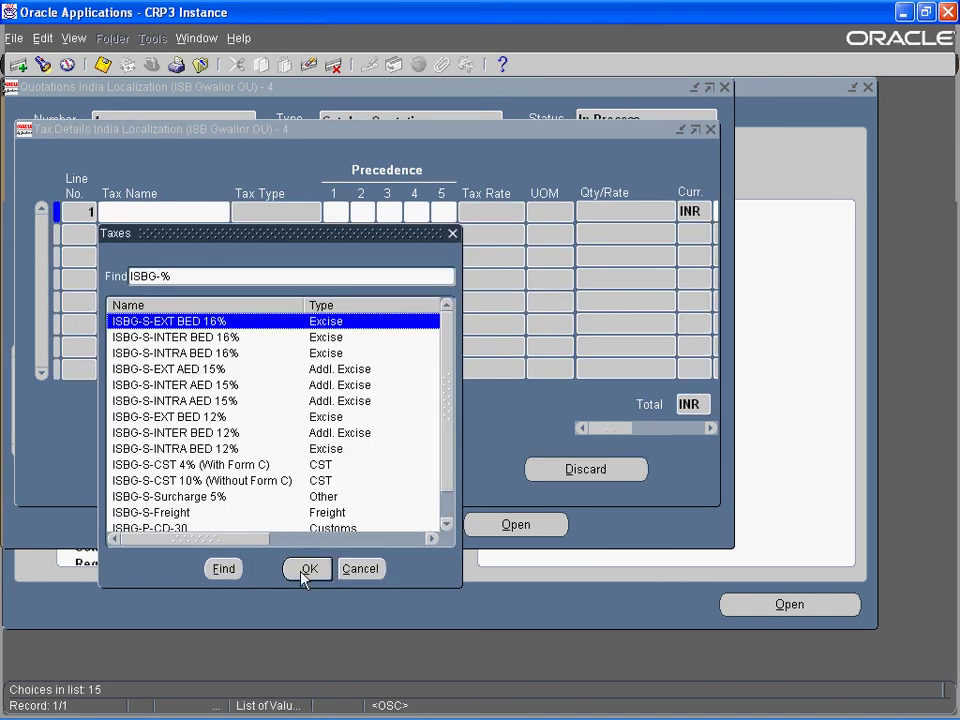
left_click(304, 570)
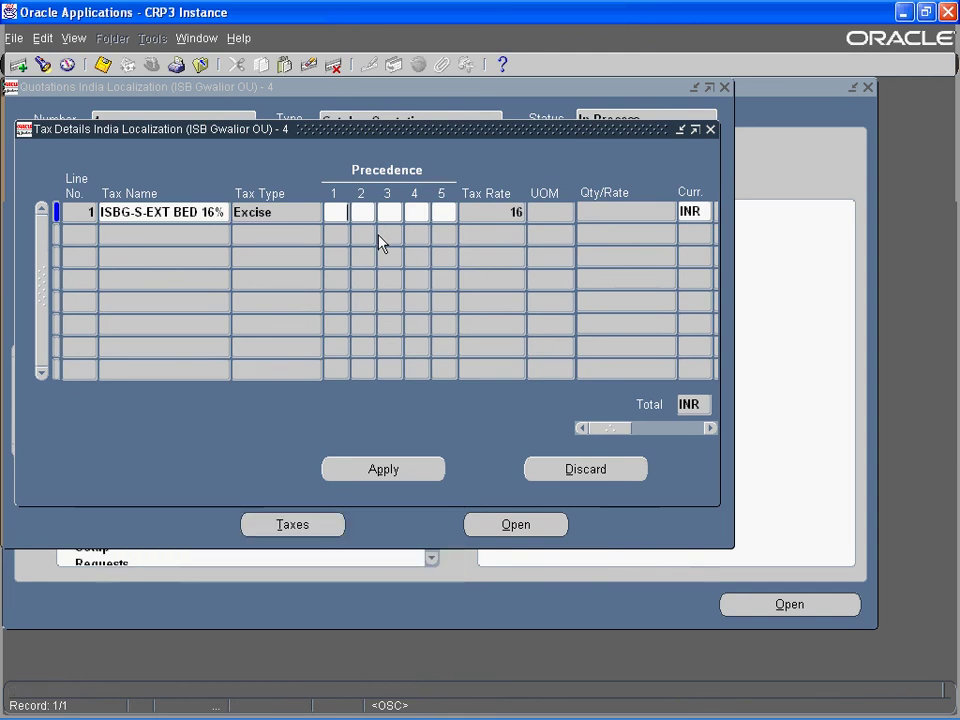
left_click(388, 467)
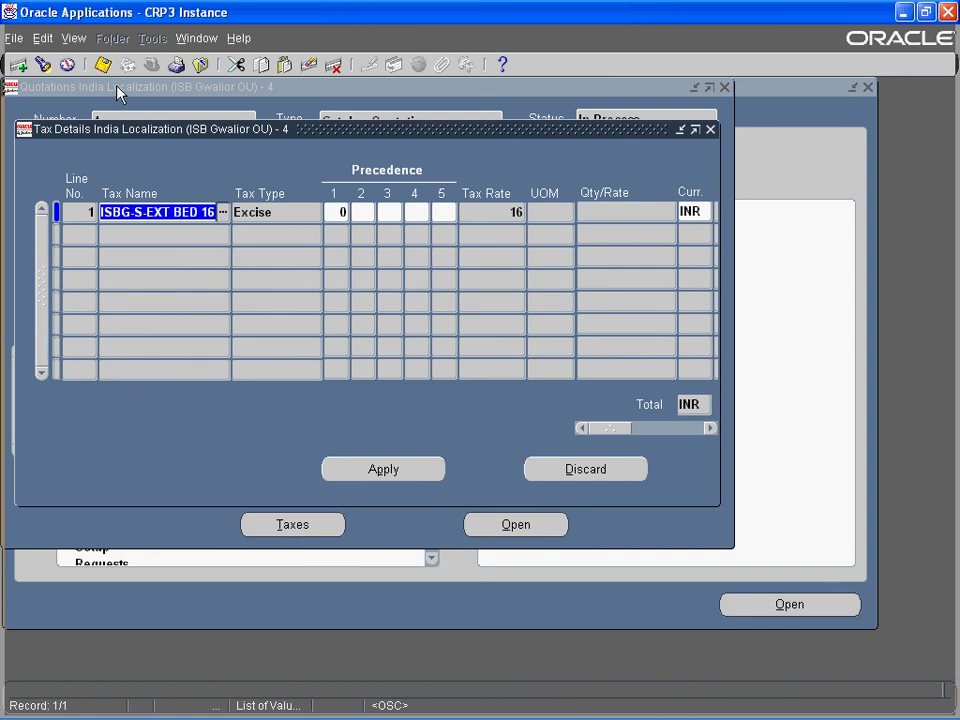
left_click(711, 131)
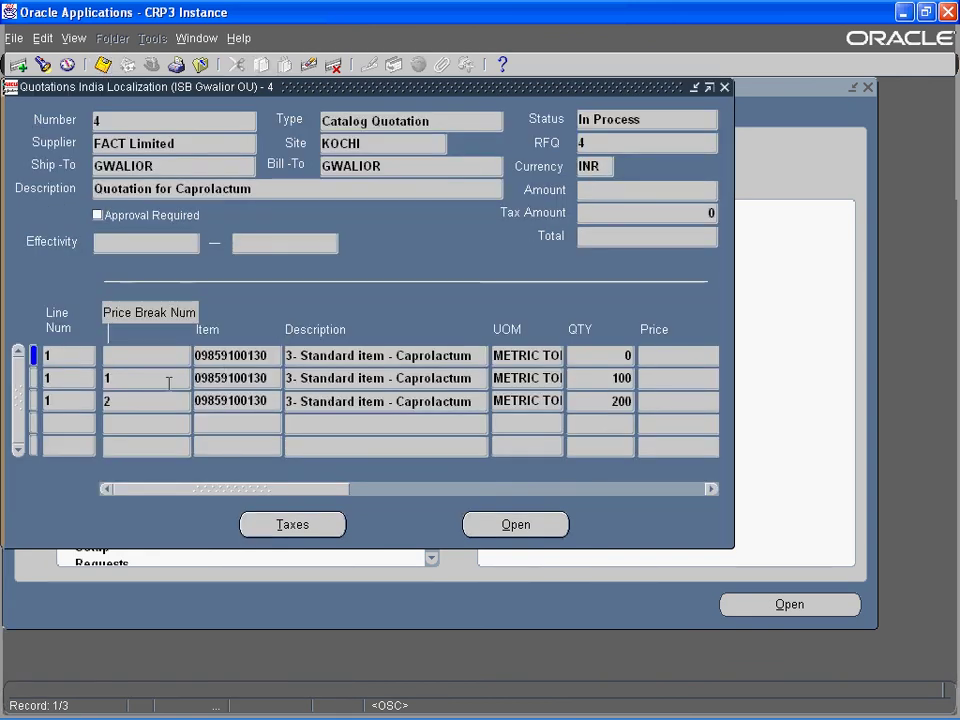
Step: Open the taxes of price break 1 and add the tax ISBG-S-EXT BED 16% on the first tax line
left_click(169, 381)
left_click(318, 520)
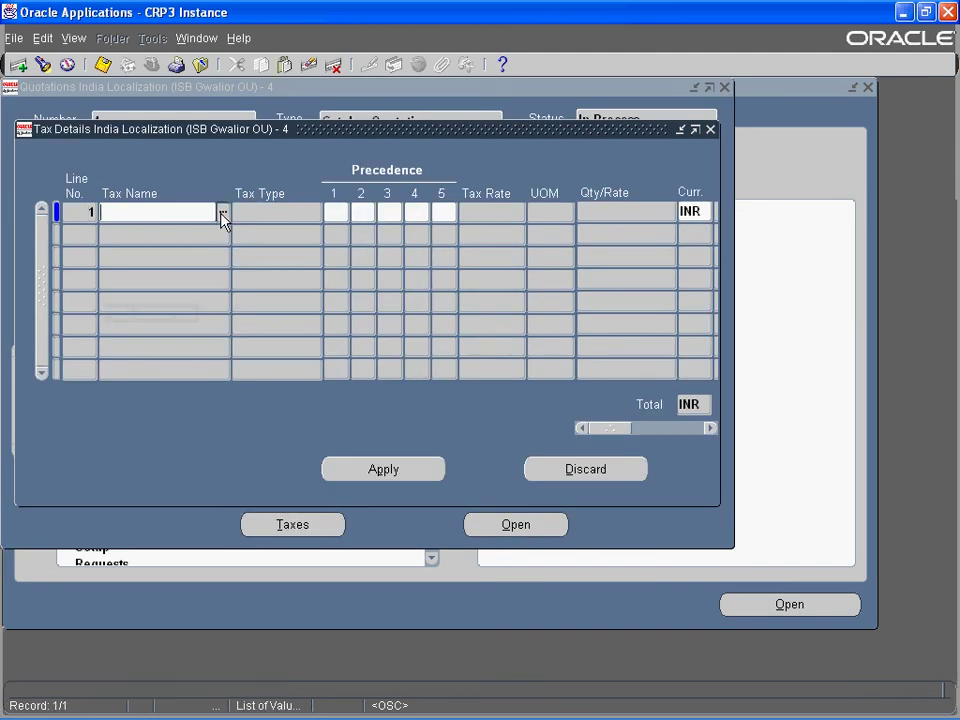
left_click(222, 213)
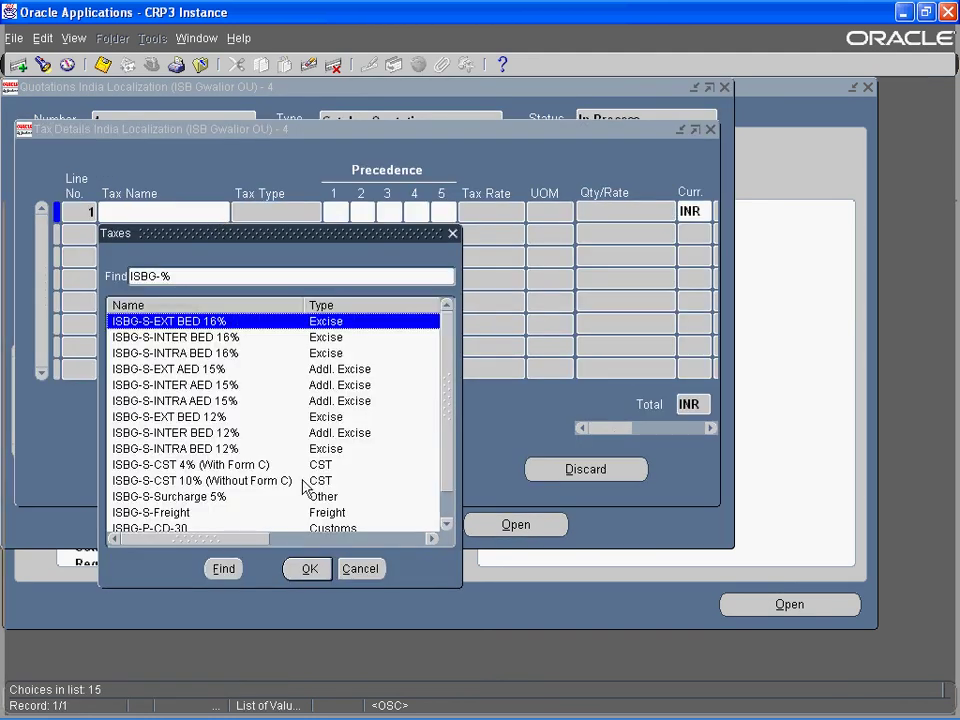
left_click(312, 570)
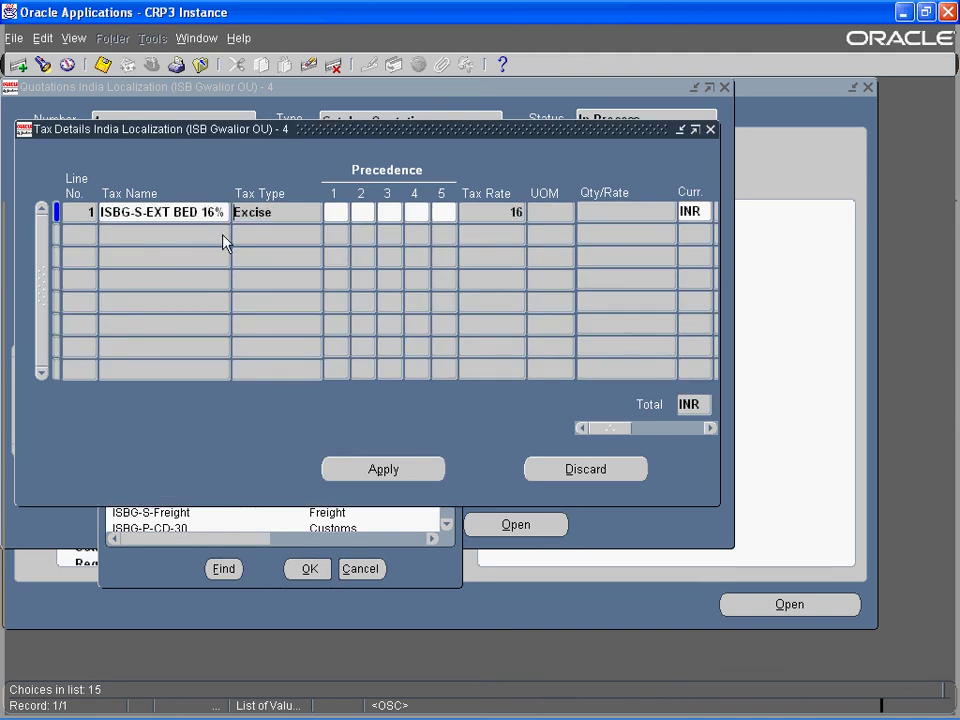
Step: Add ISBG-S-CST 10% (Without Form C) as the second tax with precedences 0 and 1
left_click(222, 234)
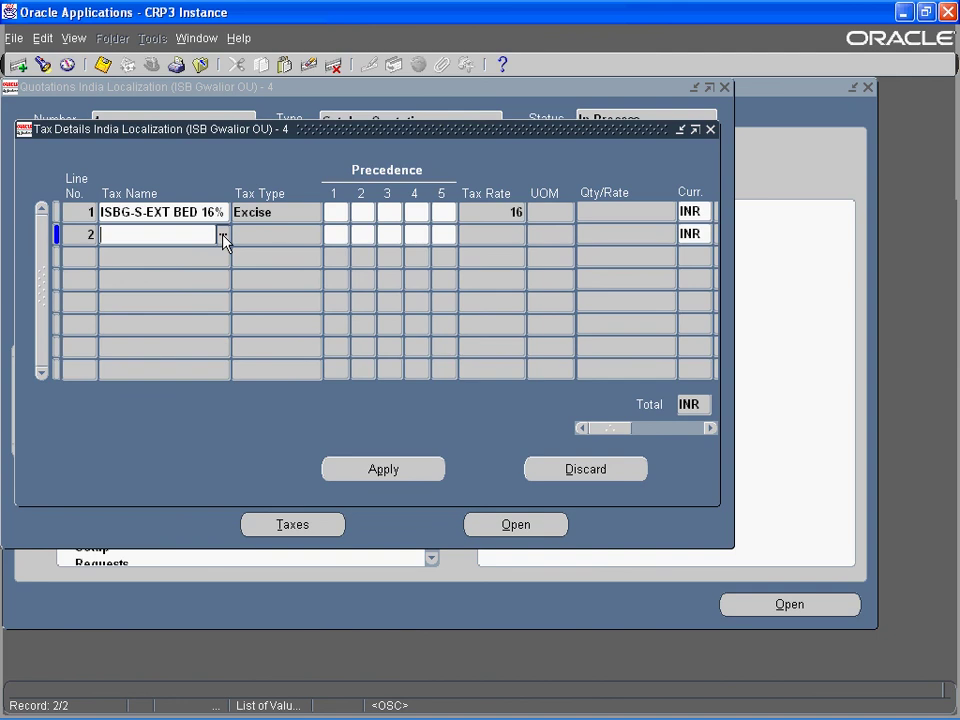
left_click(222, 234)
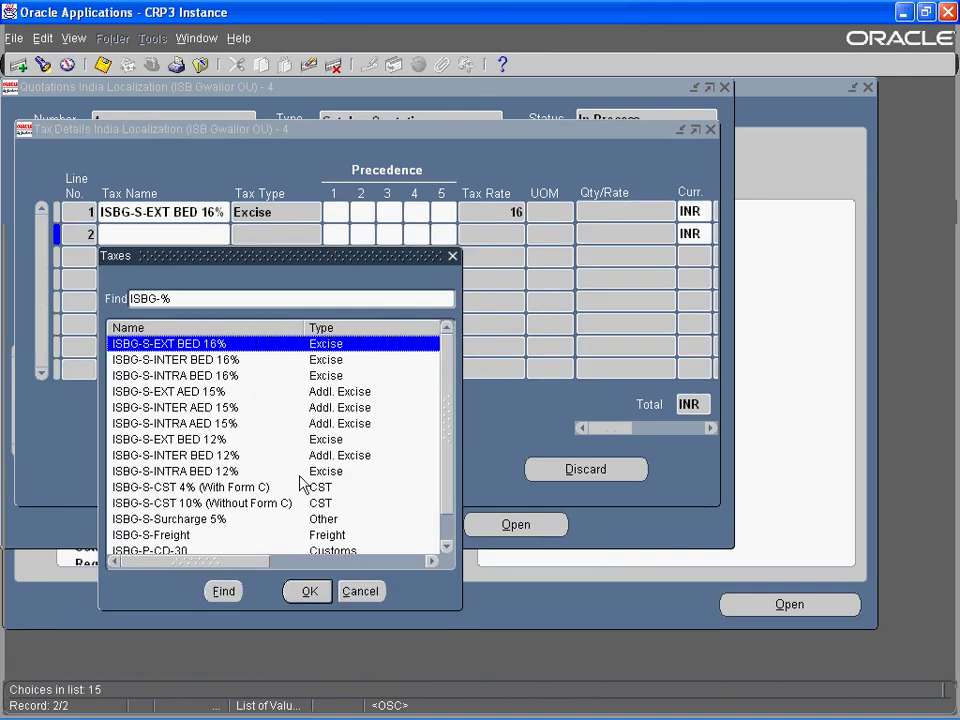
left_click(284, 505)
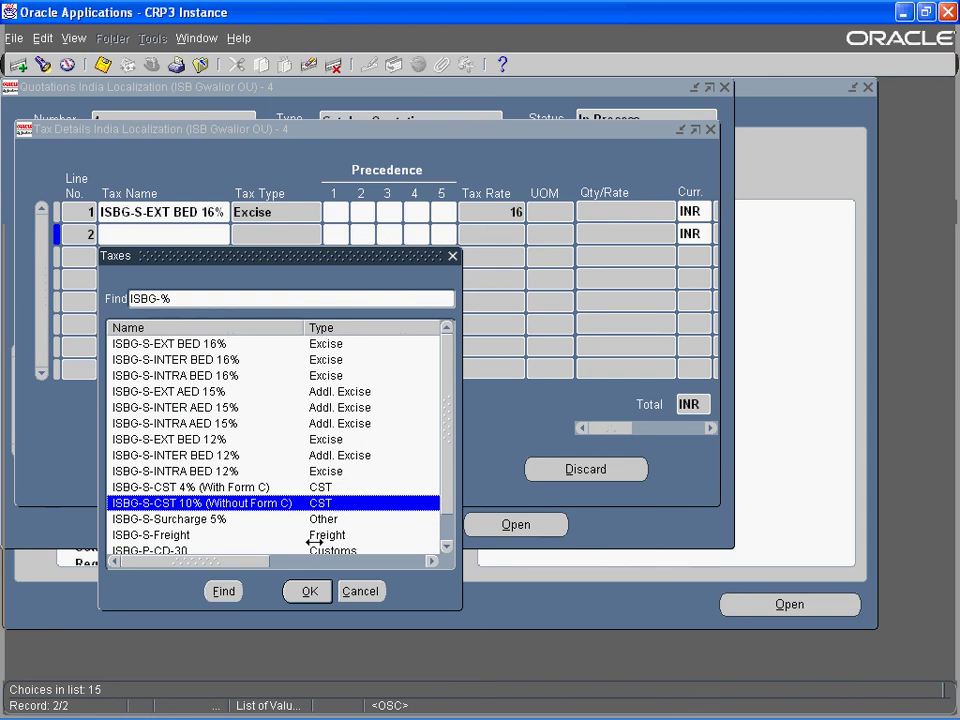
left_click(311, 592)
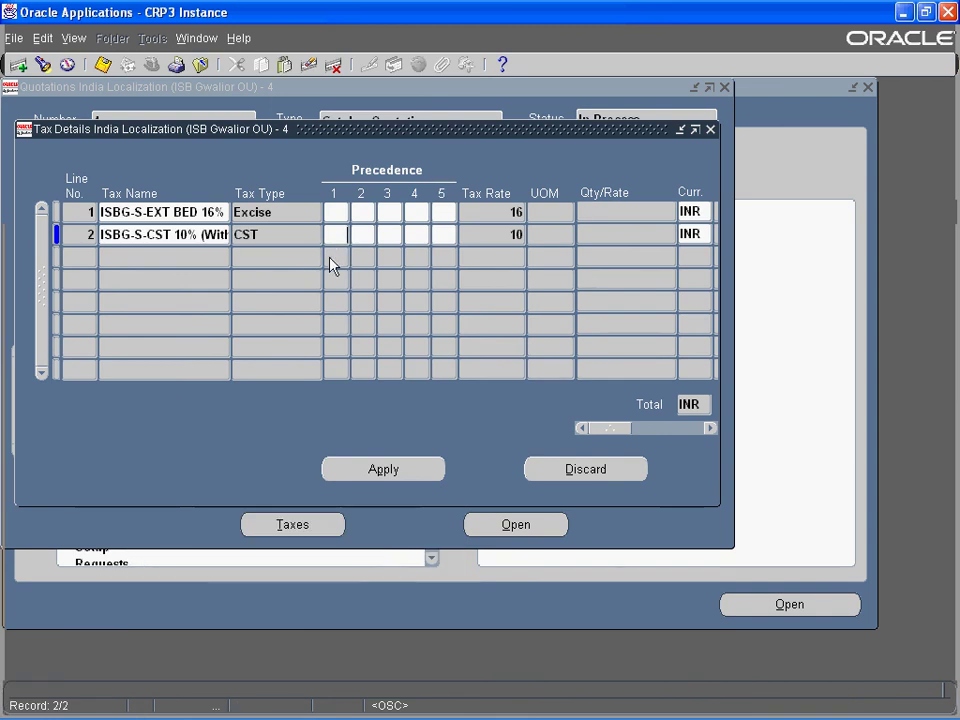
type("0")
key("Tab")
type("1")
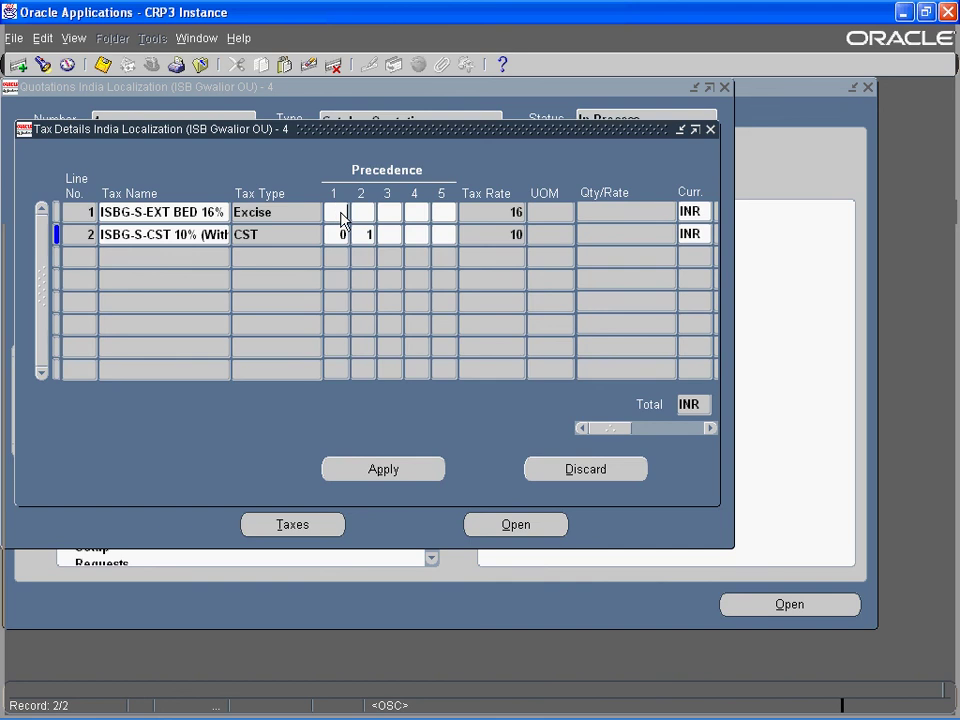
Step: Set the excise tax's first precedence to 0, then apply and save the taxes of price break 1
left_click(340, 214)
type("0")
left_click(386, 470)
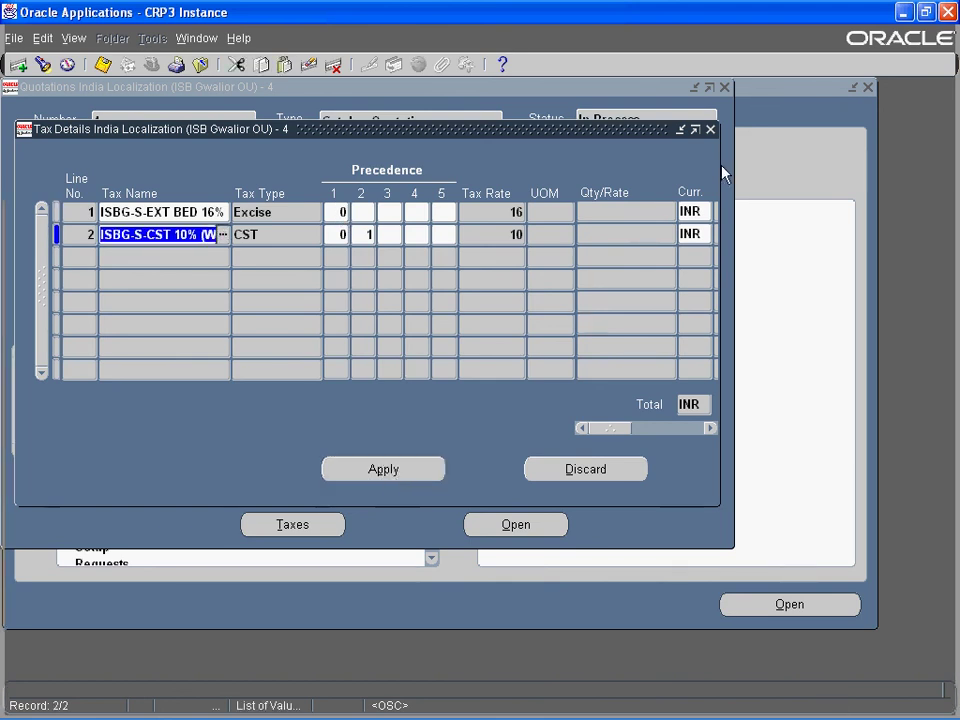
left_click(711, 134)
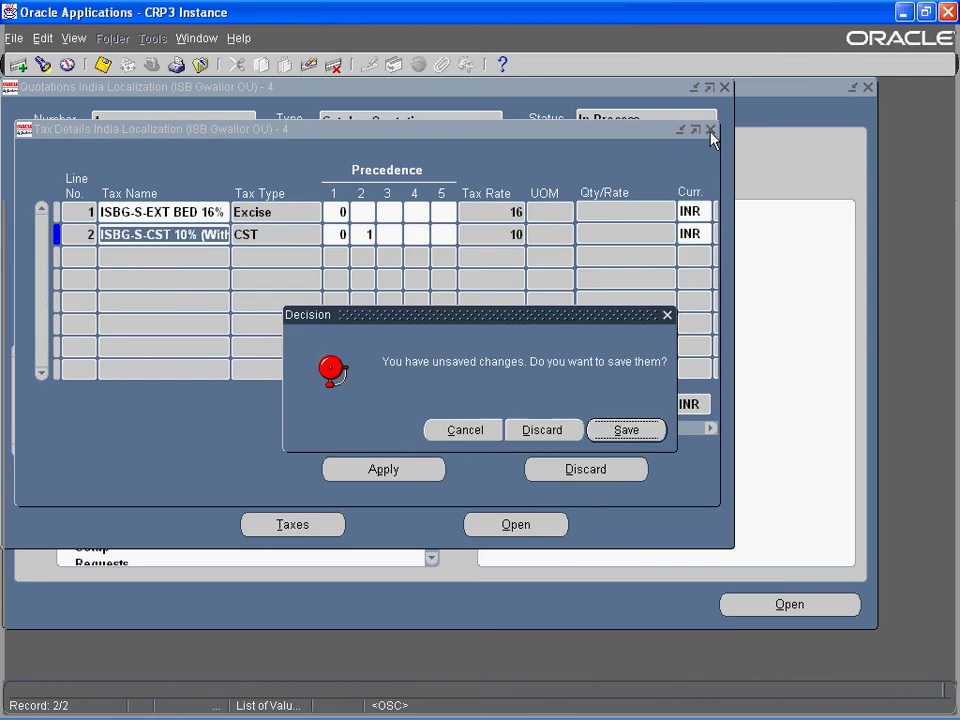
left_click(623, 431)
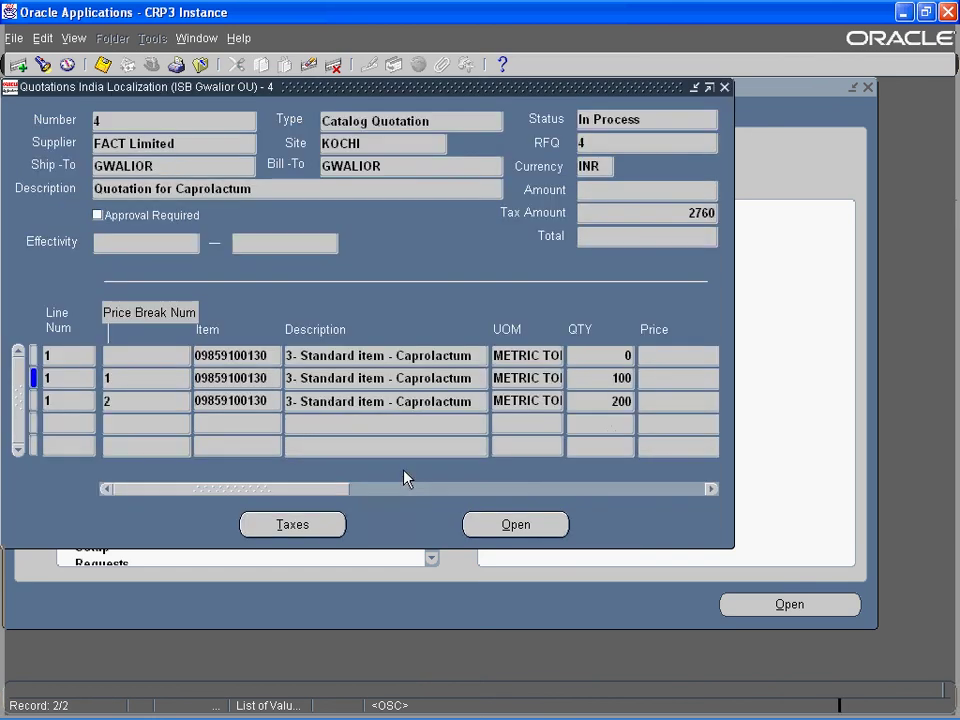
Step: Open the taxes of price break 2 and add ISBG-S-EXT BED 16% with first precedence 0
left_click(311, 516)
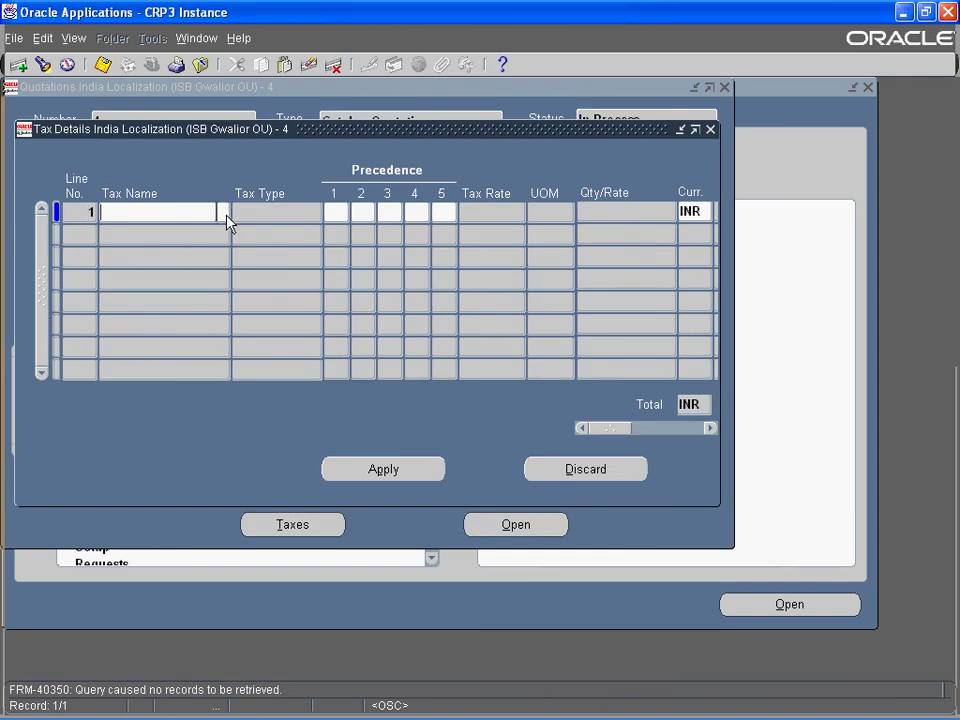
left_click(222, 212)
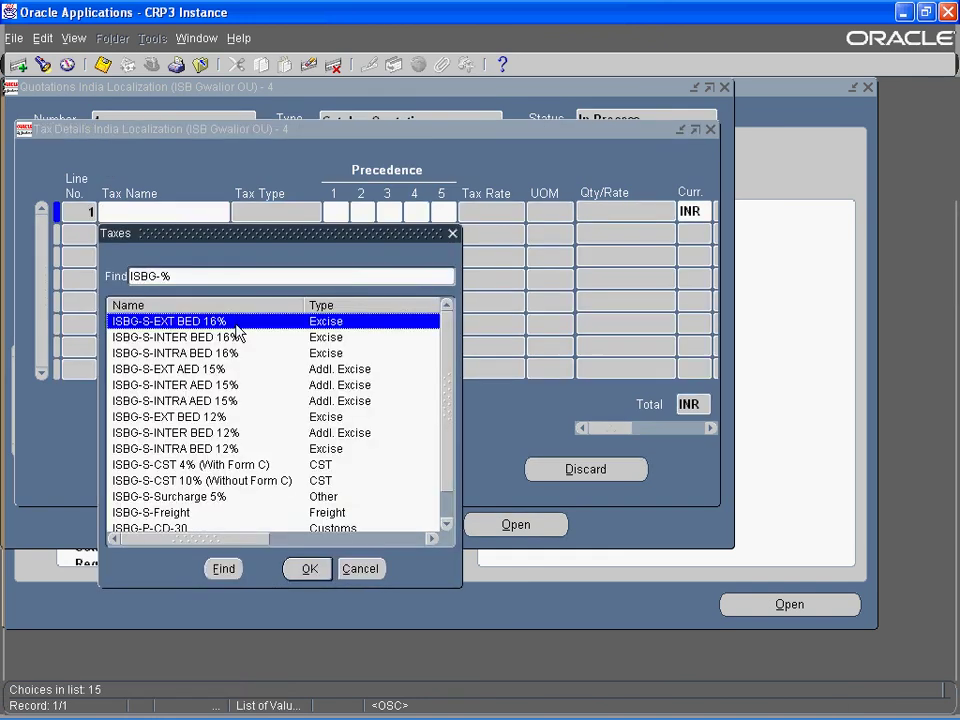
left_click(312, 568)
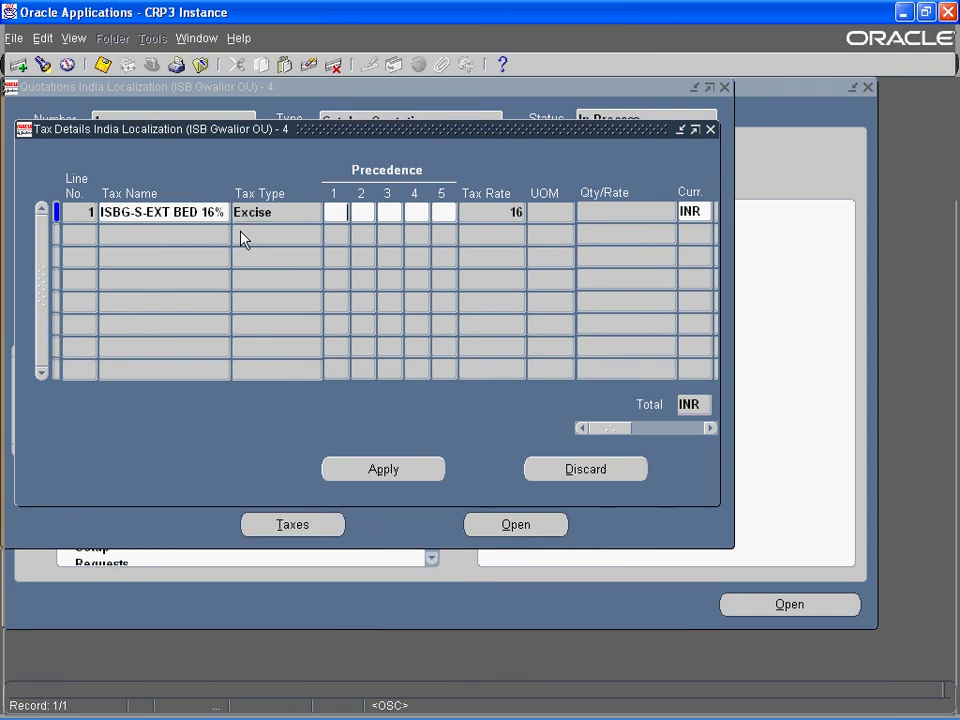
type("0")
Step: Add ISBG-S-EXT AED 15% as the second tax with precedences 0 and 1
left_click(222, 236)
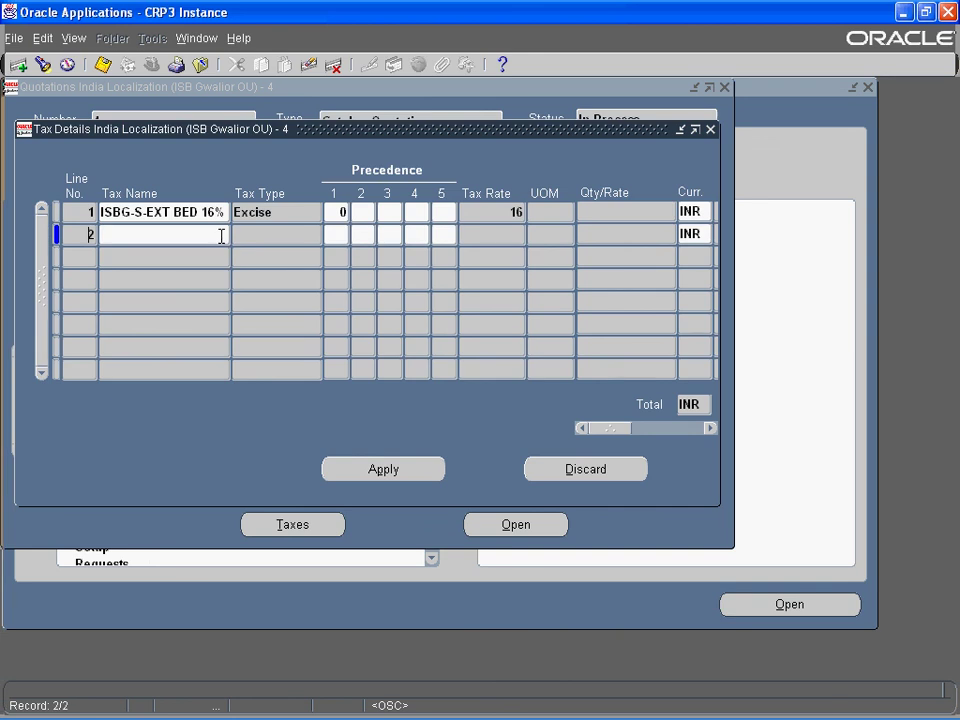
left_click(222, 236)
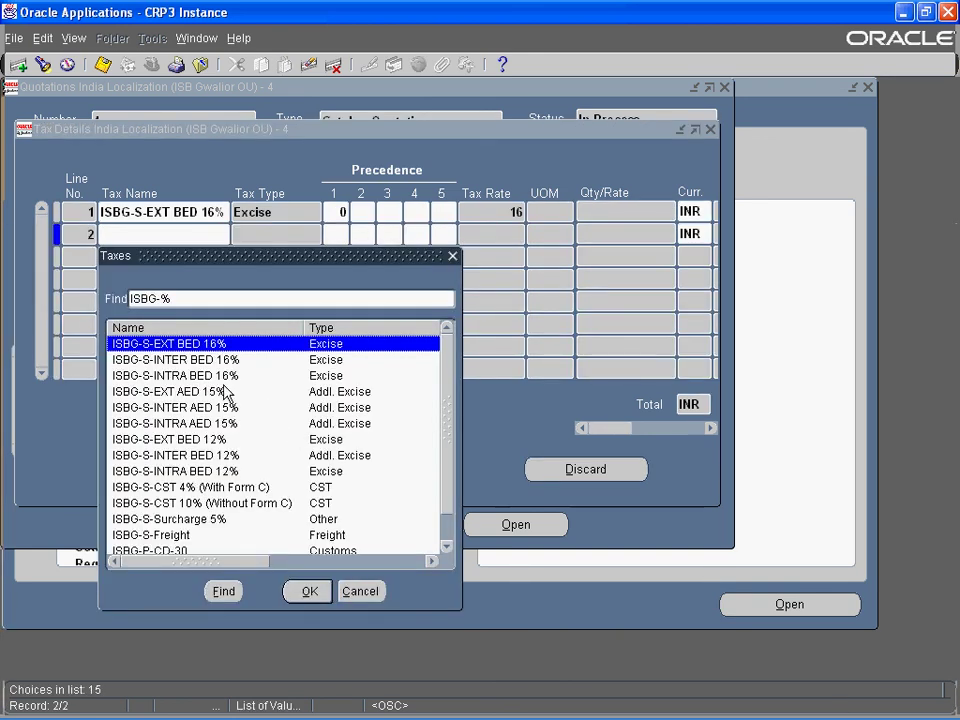
left_click(218, 391)
left_click(310, 594)
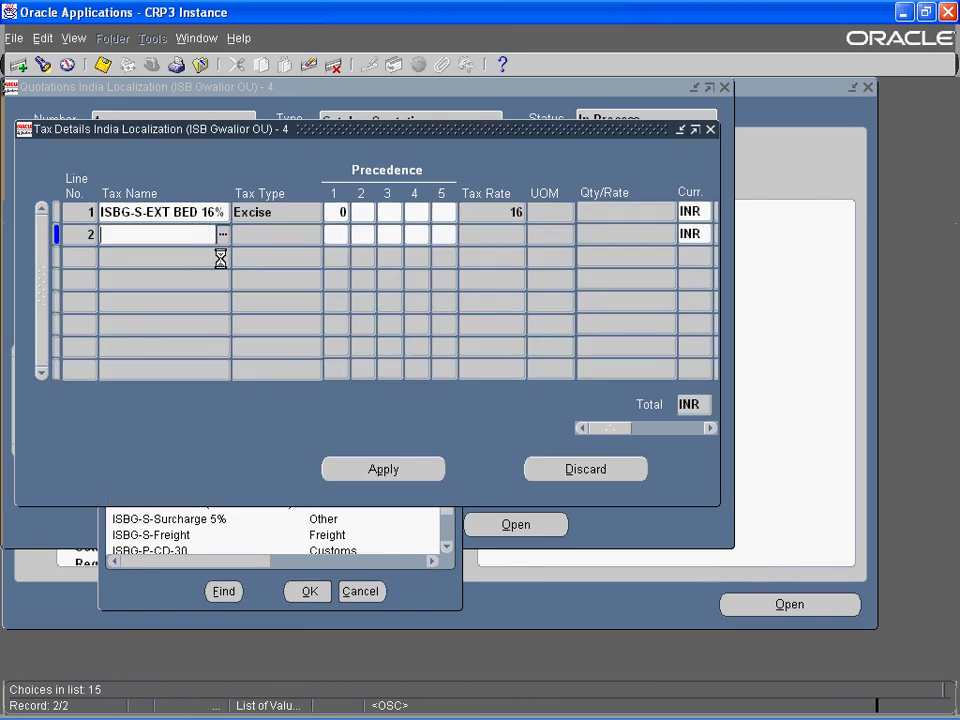
key("Down")
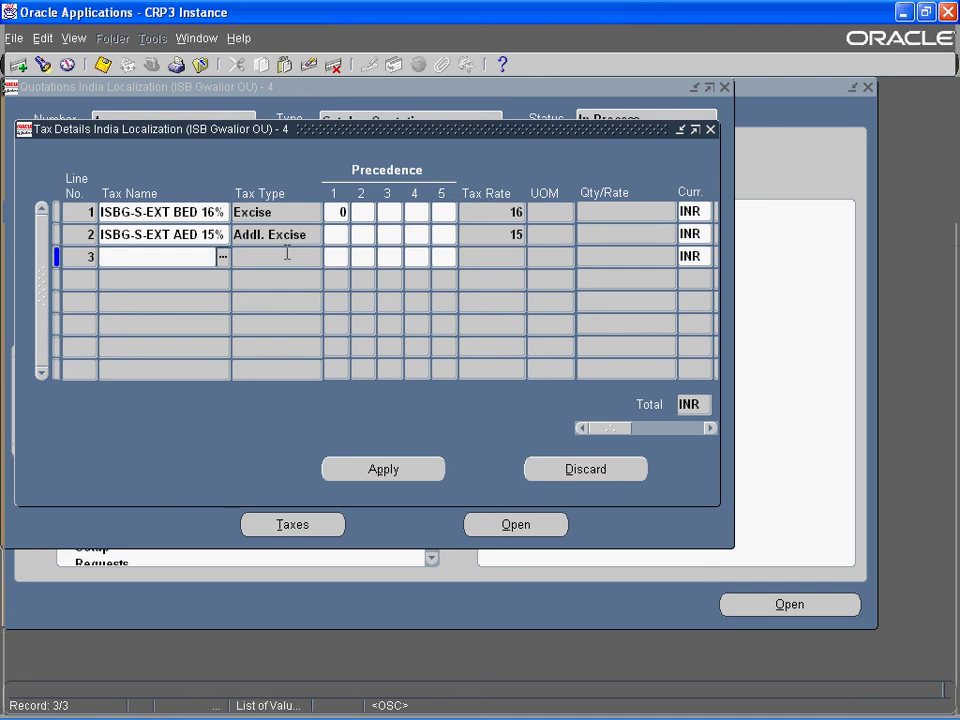
left_click(340, 234)
type("0")
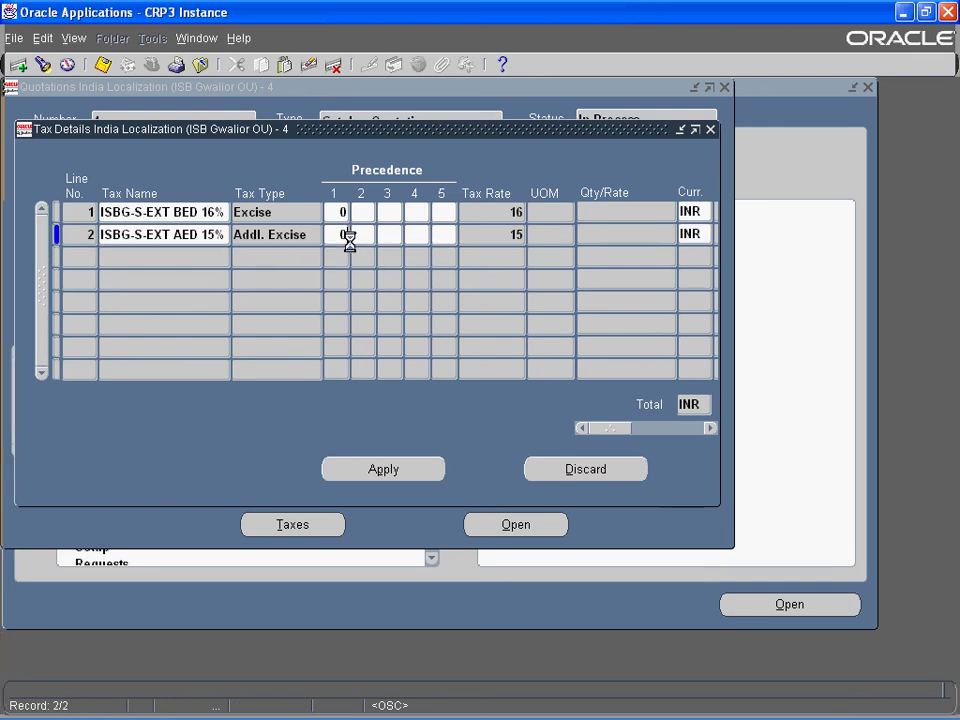
key("Tab")
Step: Add ISBG-S-CST 10% (Without Form C) as the third tax with precedences 0, 1 and 2
left_click(222, 259)
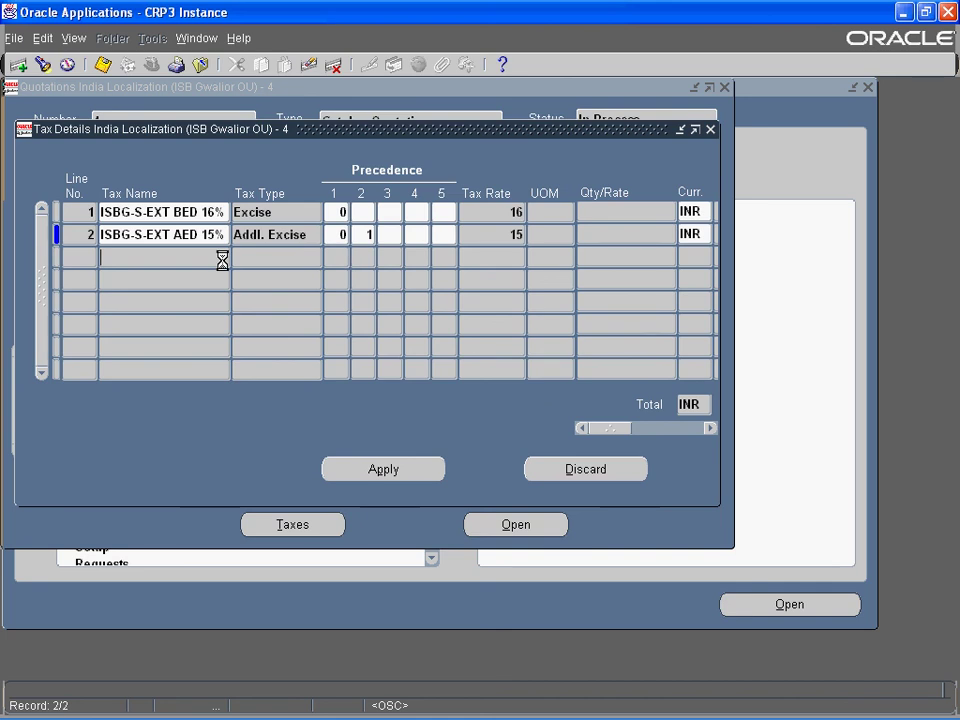
left_click(222, 257)
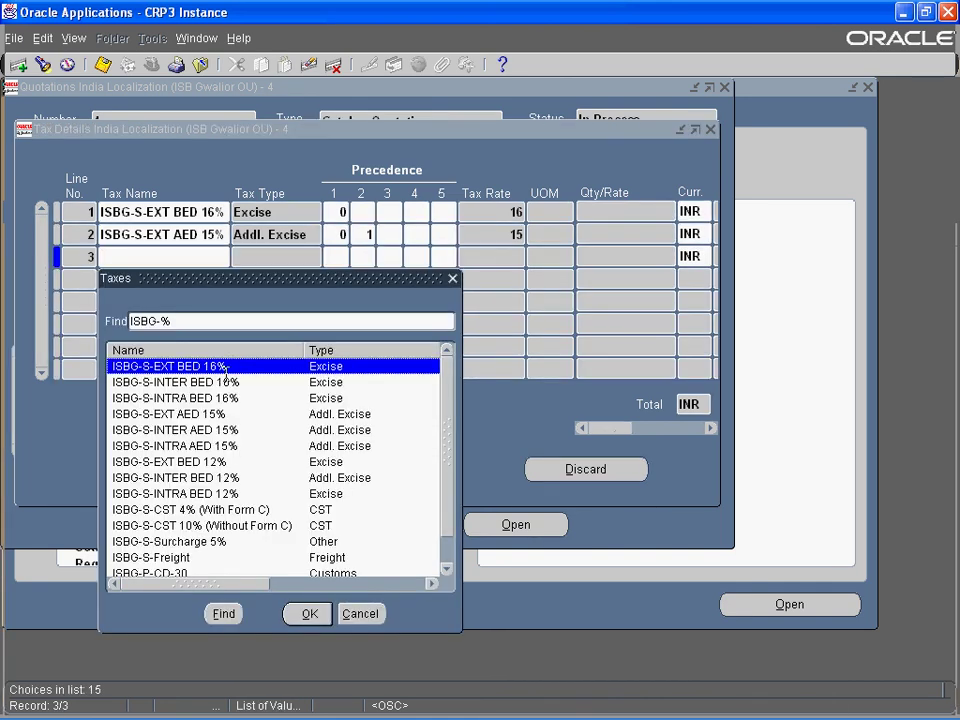
left_click(268, 527)
left_click(310, 614)
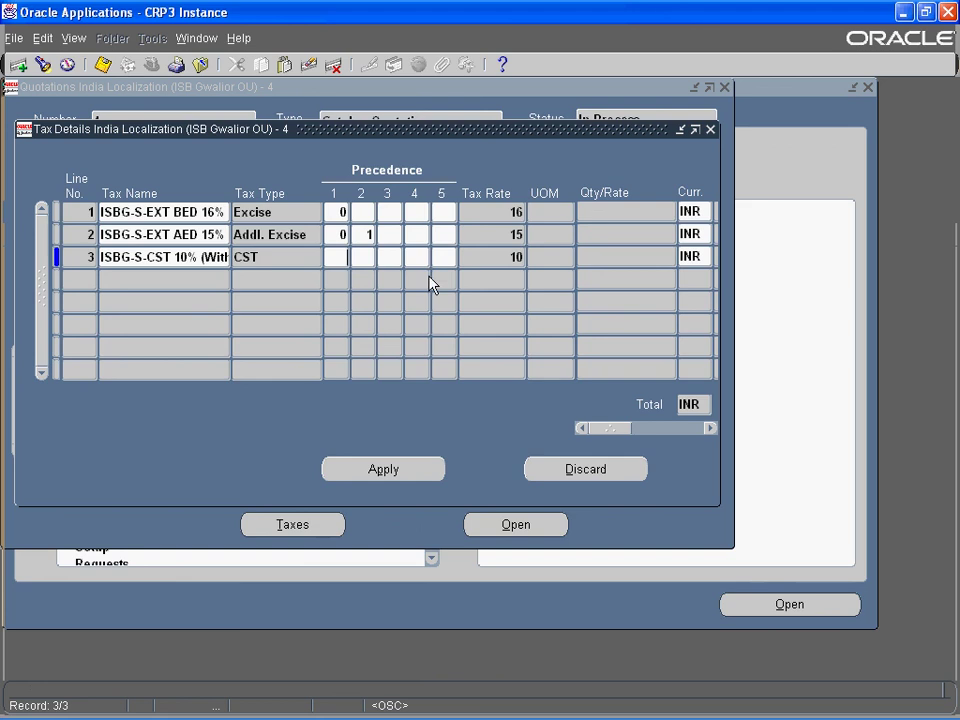
type("0")
key("Tab")
type("1")
key("Tab")
type("2")
Step: Apply the taxes to price break 2 and save them, closing the tax details
left_click(407, 478)
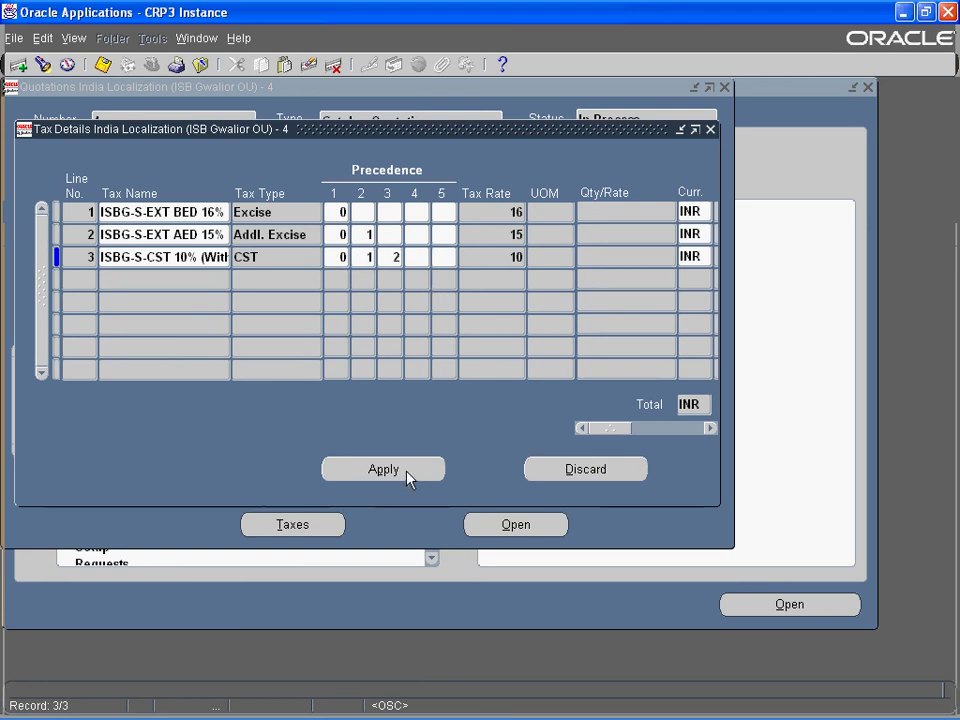
left_click(655, 428)
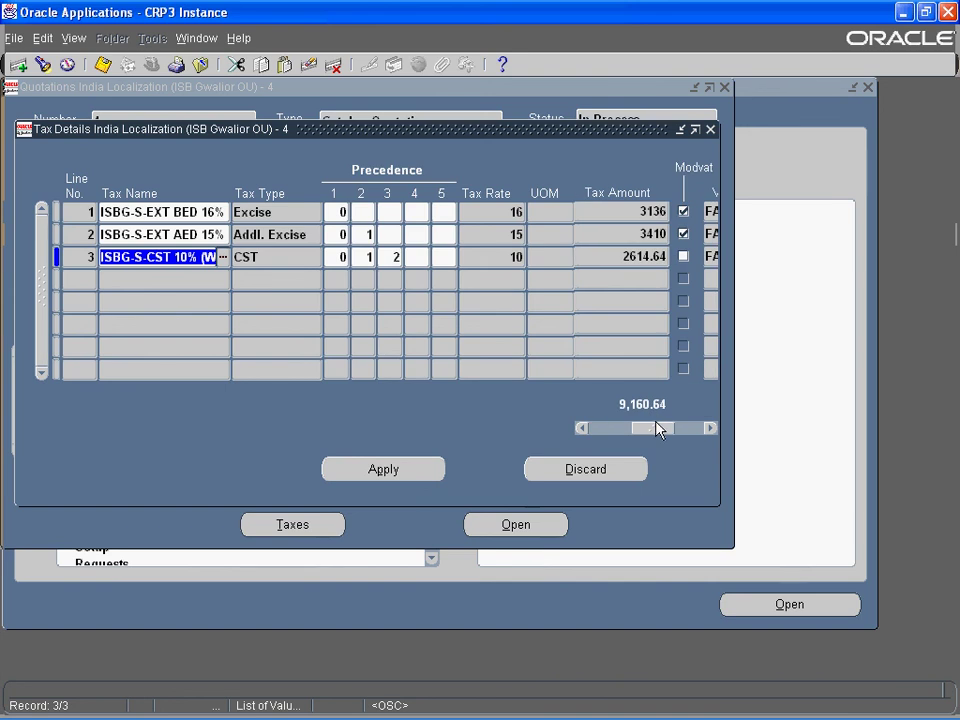
left_click(103, 65)
left_click(711, 130)
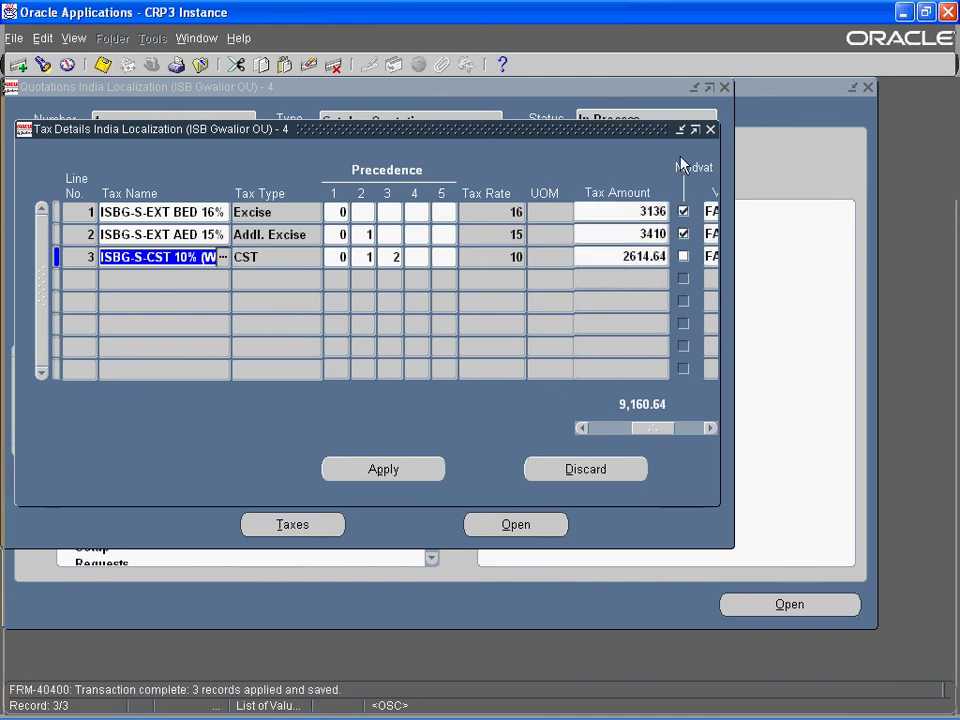
Step: Reopen the Caprolactum quotation from the localization form and set its status to Active
left_click(532, 526)
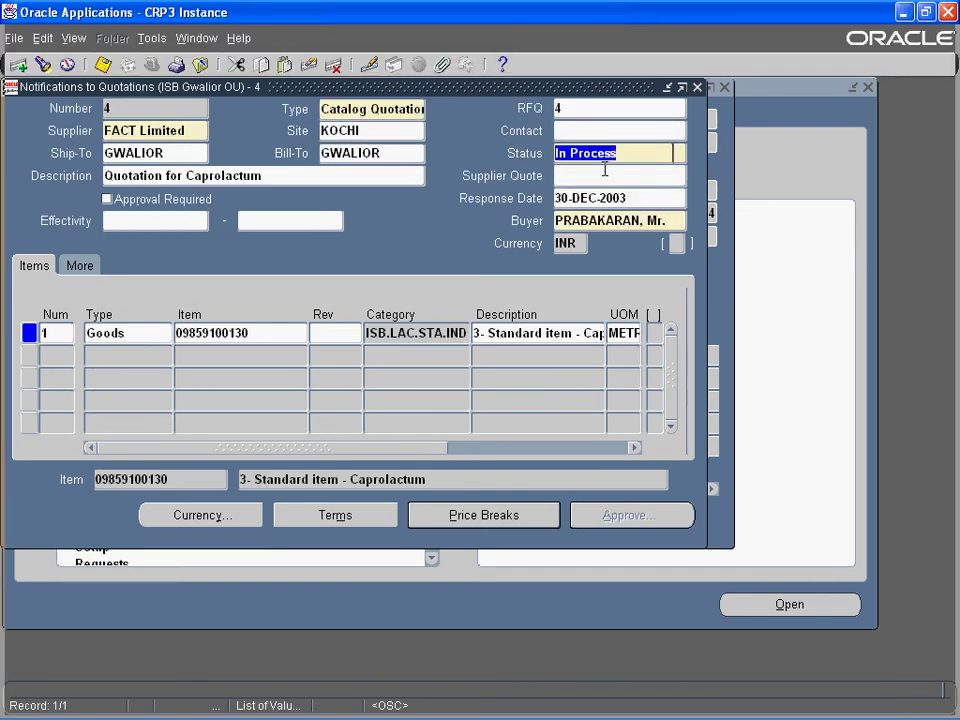
type("active")
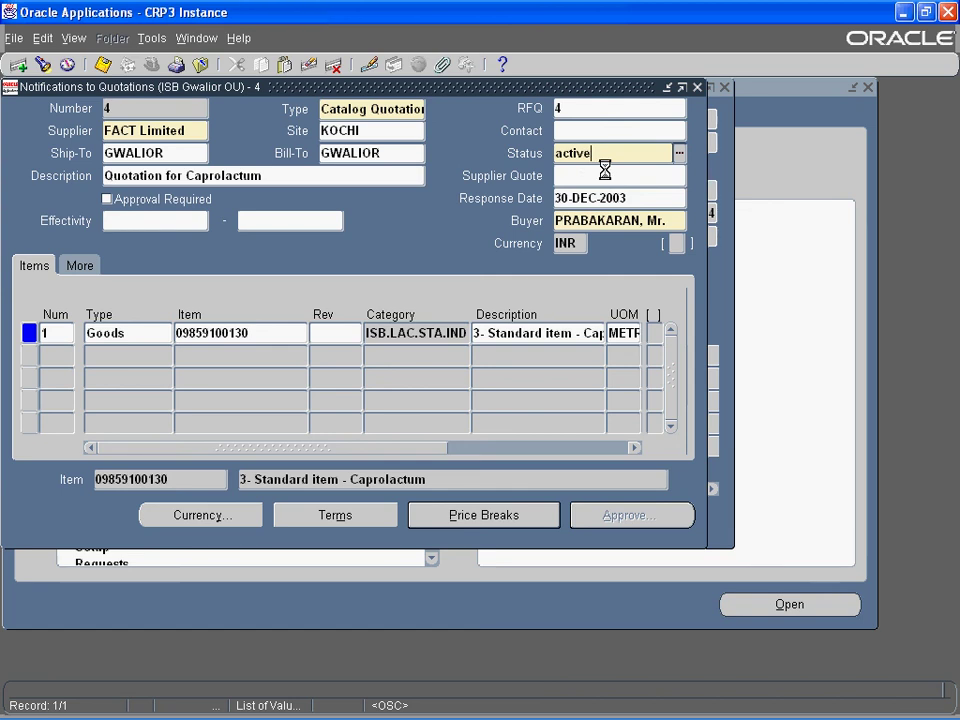
key("Tab")
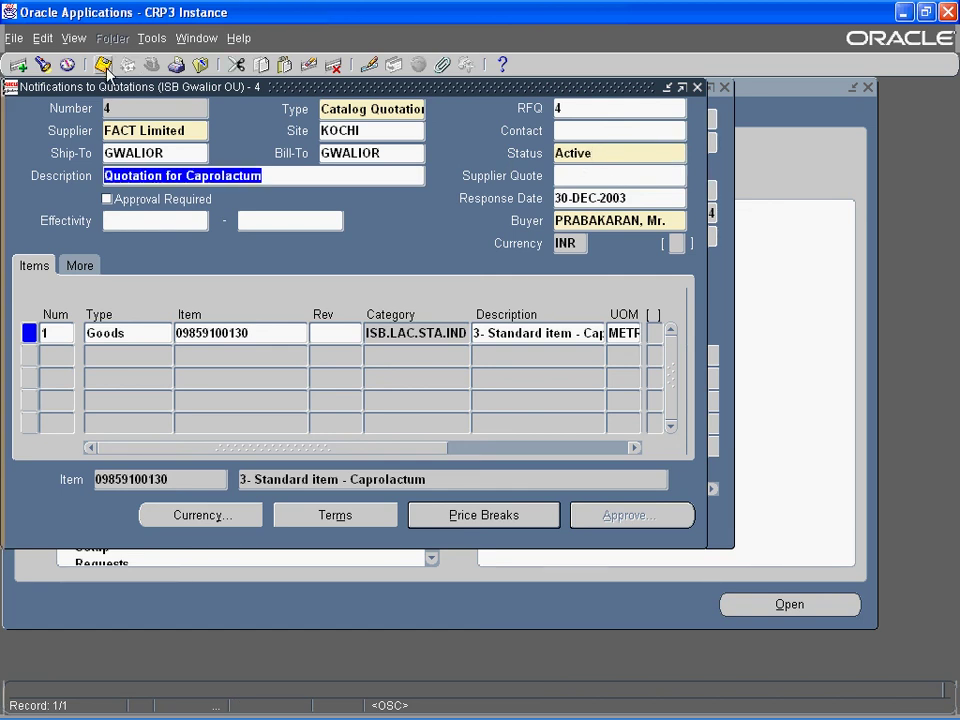